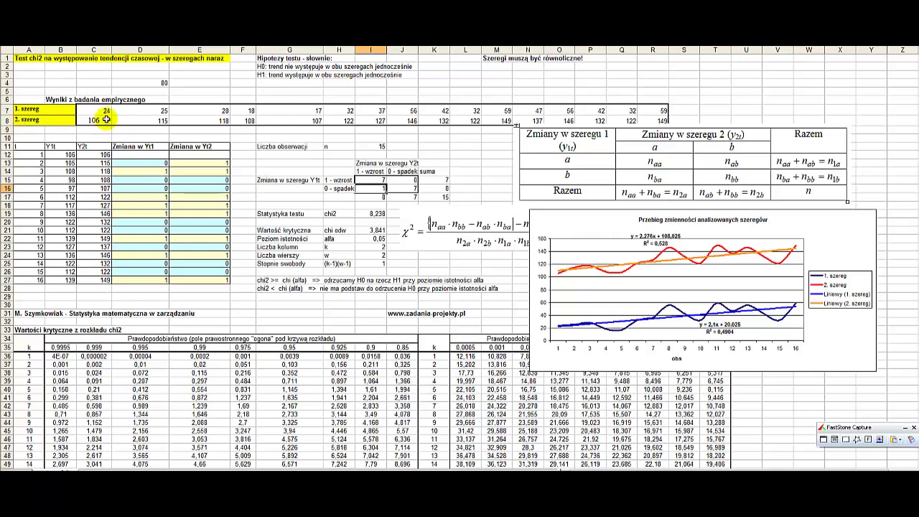
Step: Highlight the row 7 series values, then move the trend chart right and nudge the notation table down-left
left_click_drag(89, 109, 658, 122)
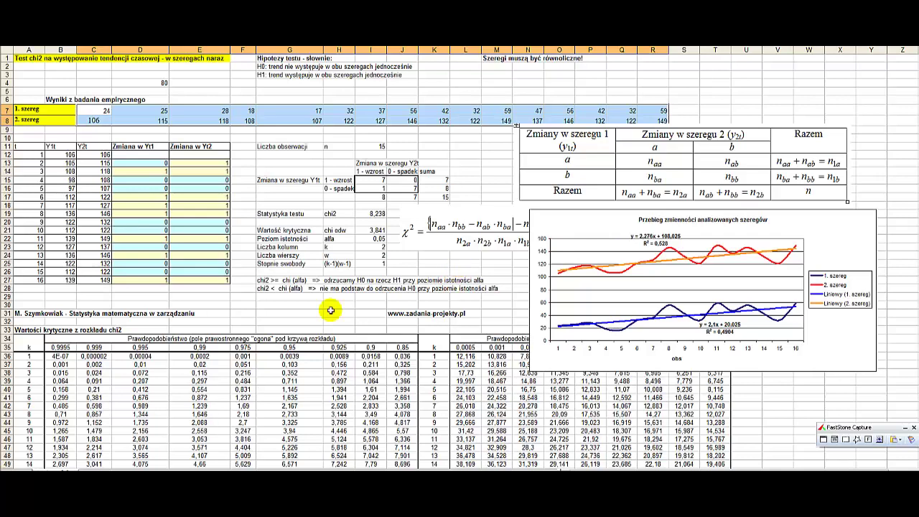
left_click(29, 314)
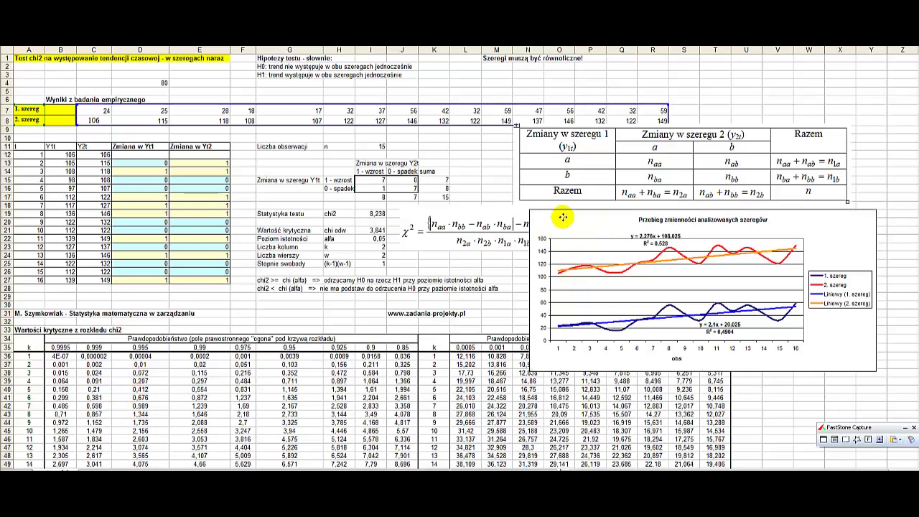
left_click(585, 217)
left_click_drag(585, 216, 585, 219)
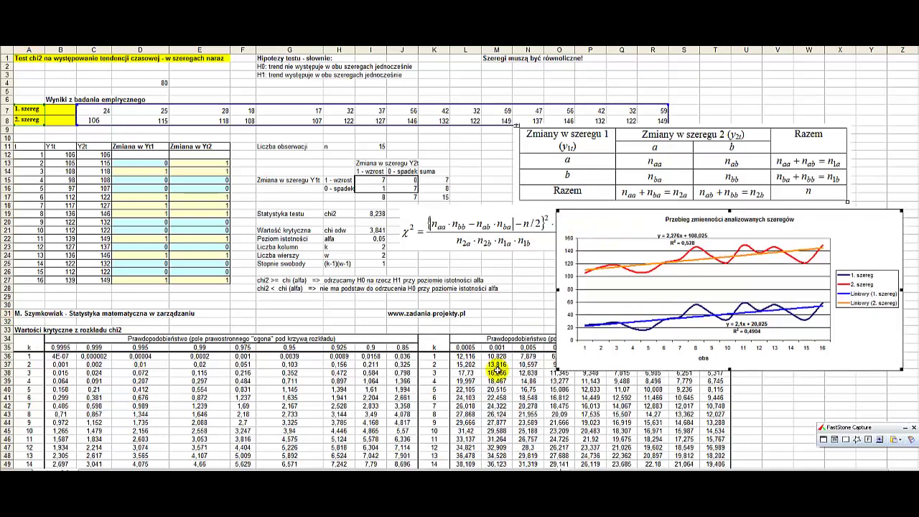
left_click(531, 170)
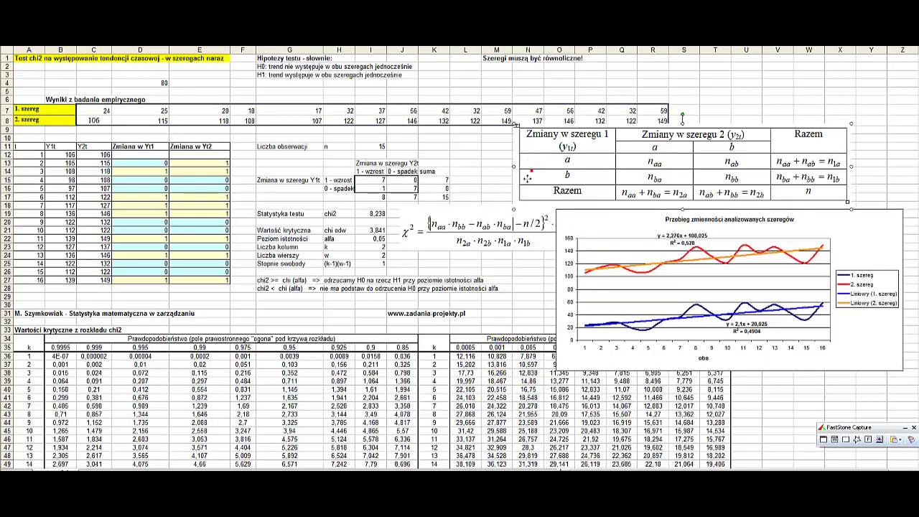
left_click_drag(526, 184, 526, 180)
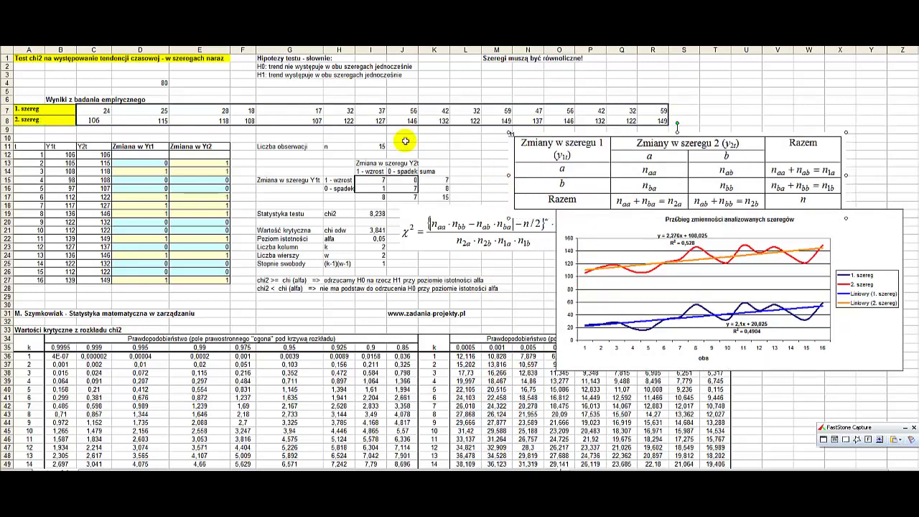
Step: Point out the H0 and H1 hypothesis statements in G2 and G3
left_click(266, 67)
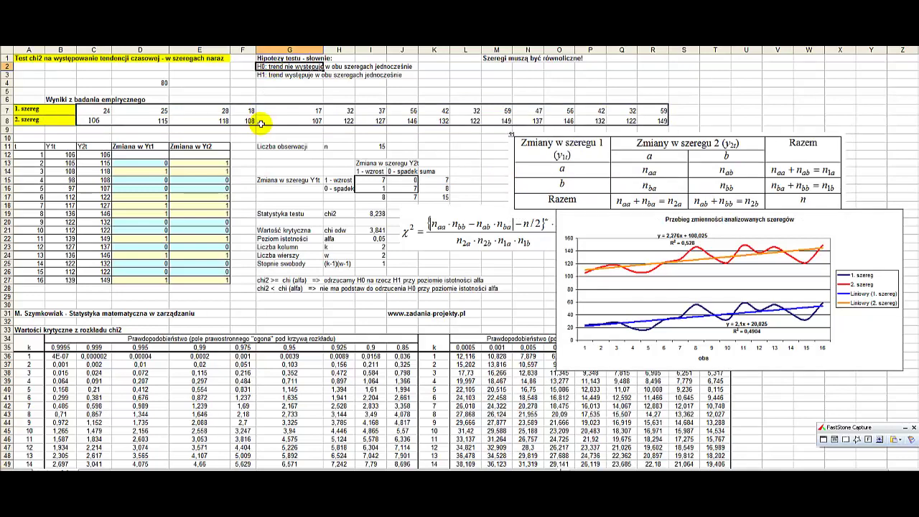
left_click(300, 76)
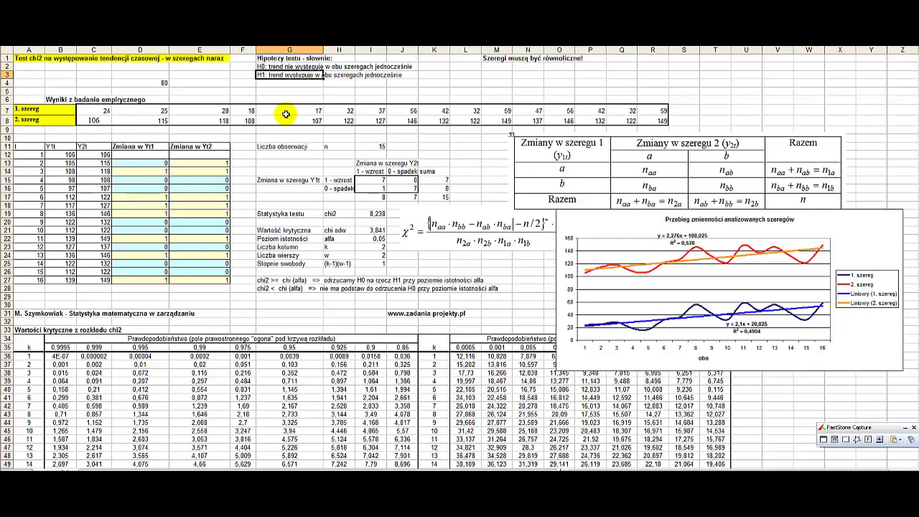
left_click(309, 65)
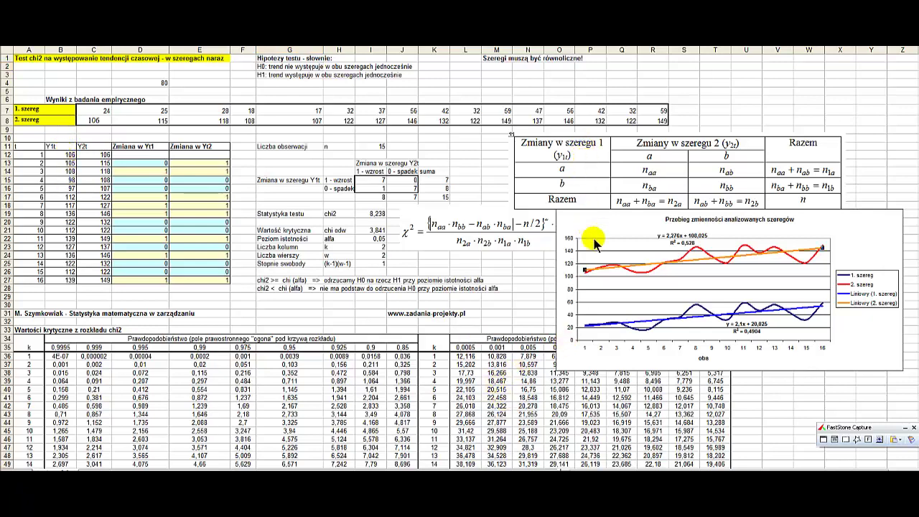
Step: Select the series trendlines and their equation labels, then drag the chi-square formula picture slightly lower
left_click(584, 265)
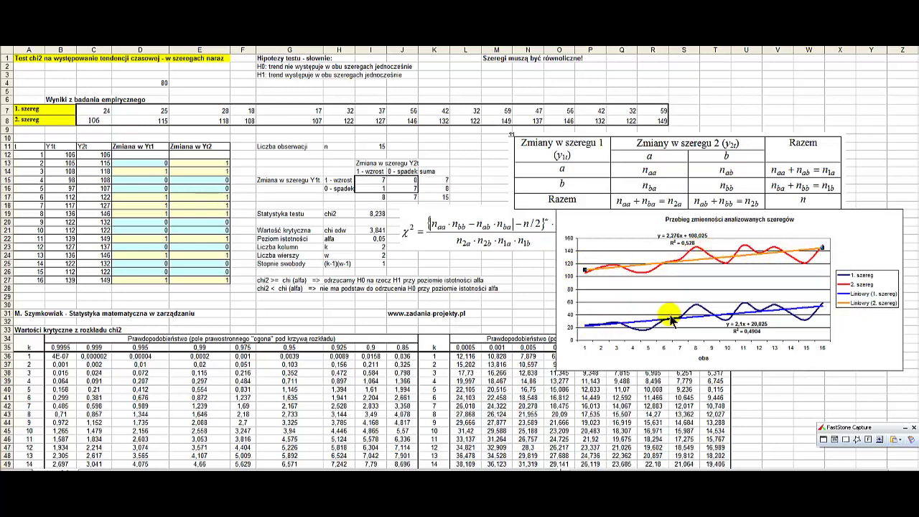
left_click(740, 332)
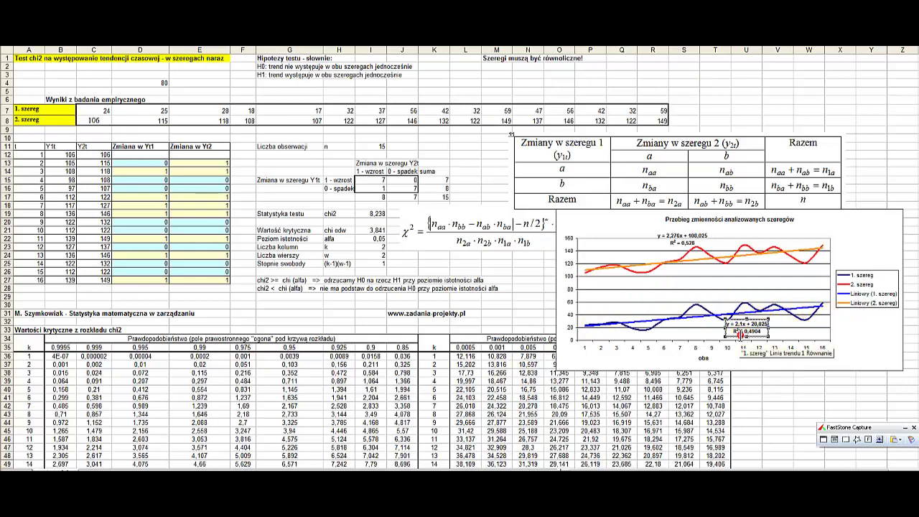
left_click(700, 243)
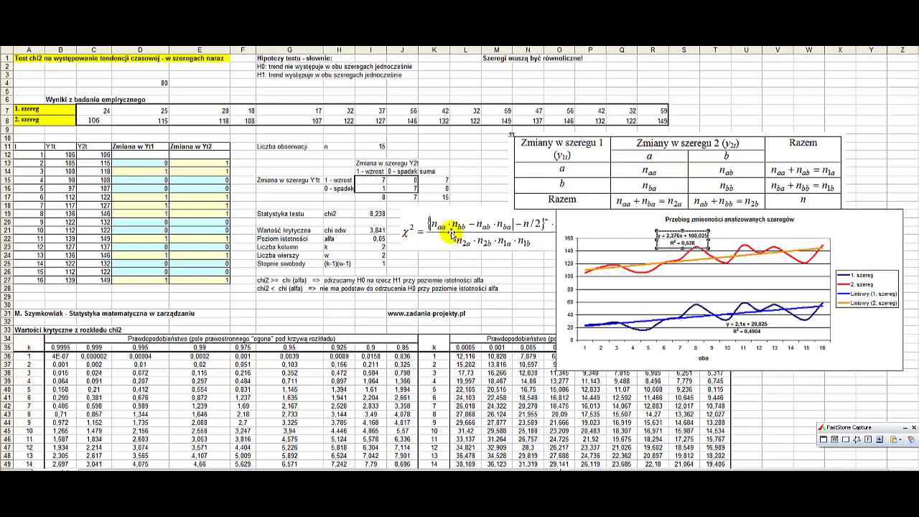
left_click_drag(451, 232, 451, 244)
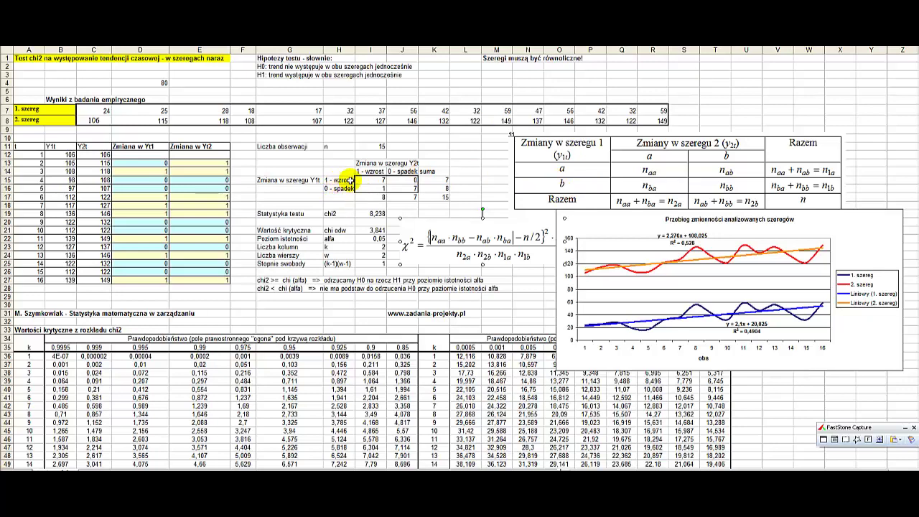
left_click(134, 170)
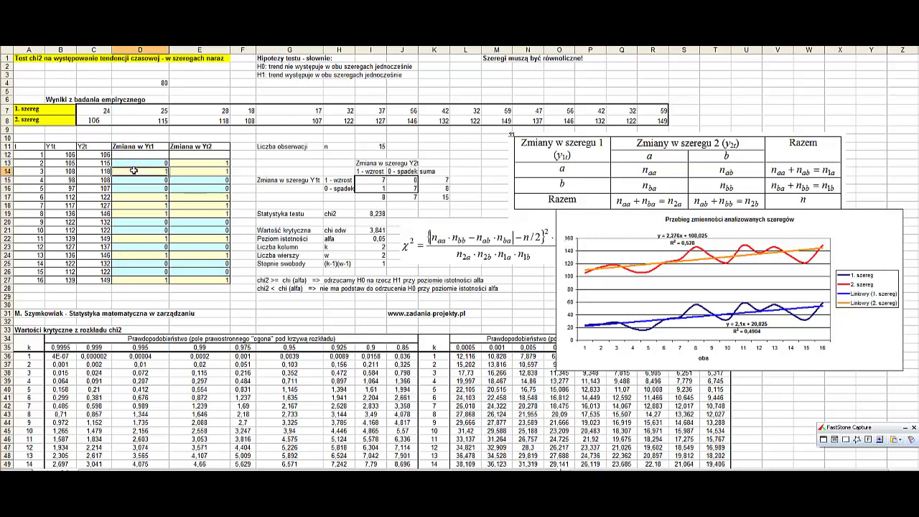
left_click(54, 174)
left_click(59, 164)
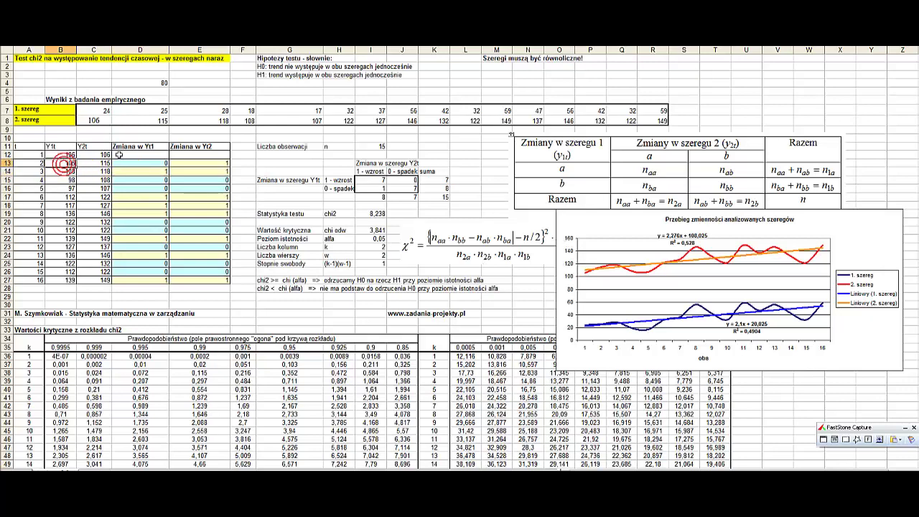
left_click(112, 163)
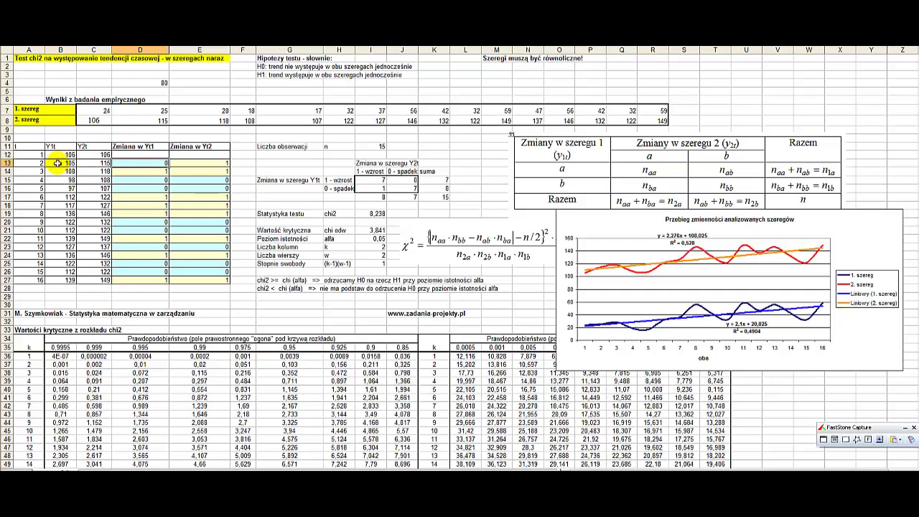
left_click(57, 164)
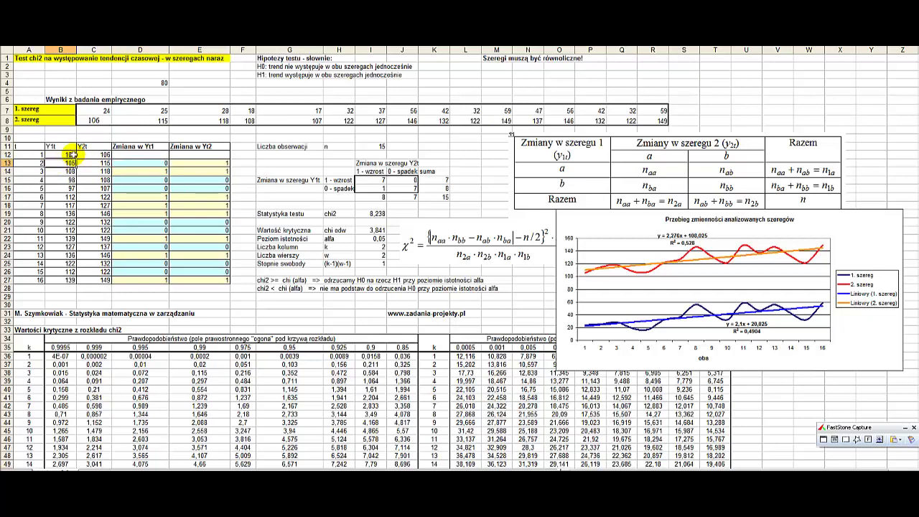
left_click(72, 154)
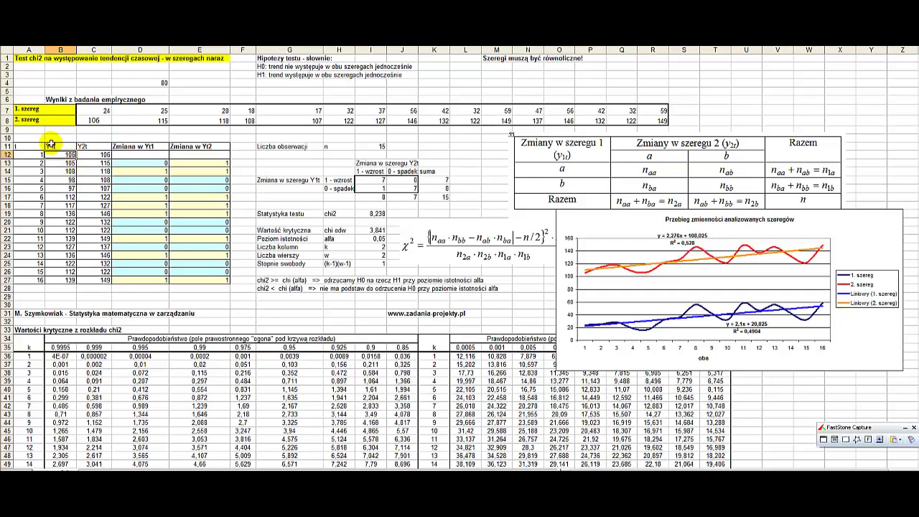
left_click_drag(58, 146, 51, 280)
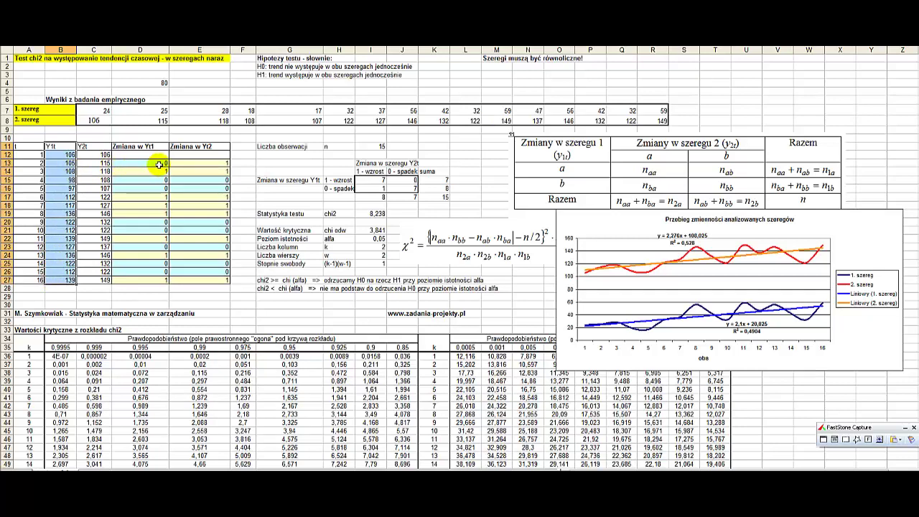
left_click(133, 165)
left_click(132, 172)
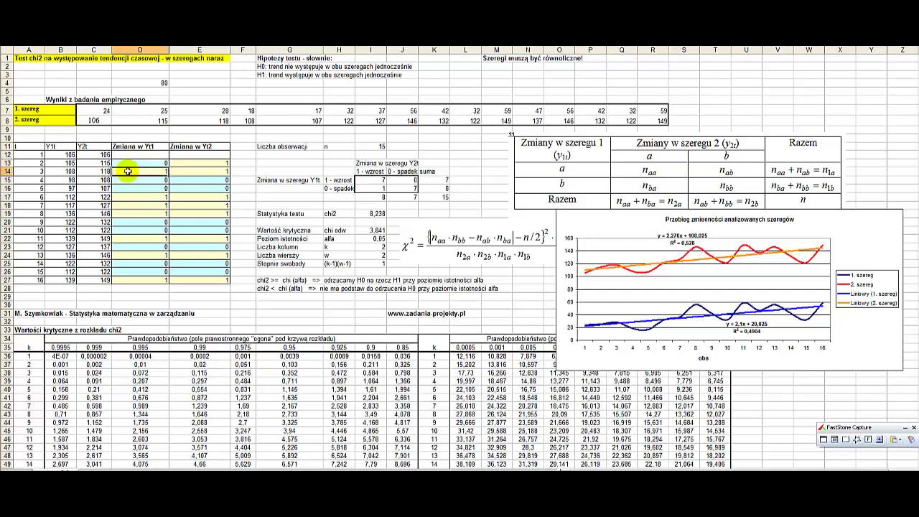
left_click_drag(57, 173, 63, 161)
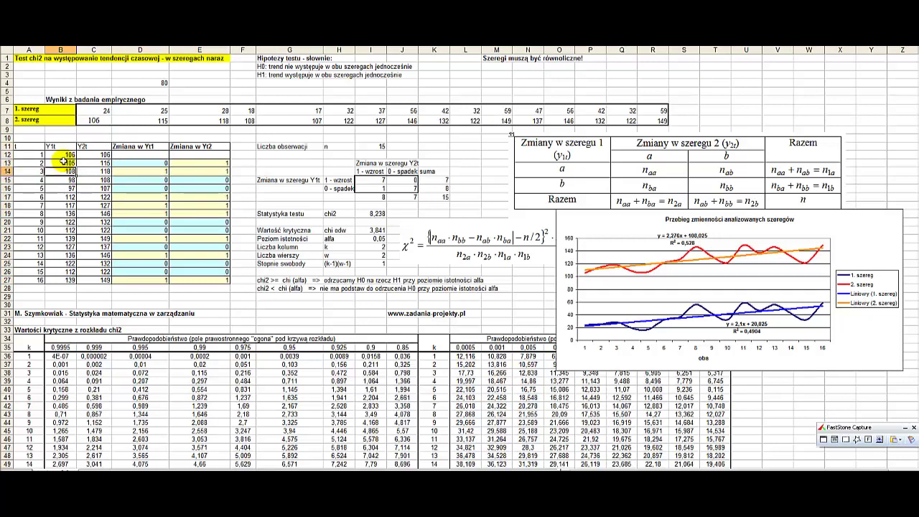
left_click(63, 162)
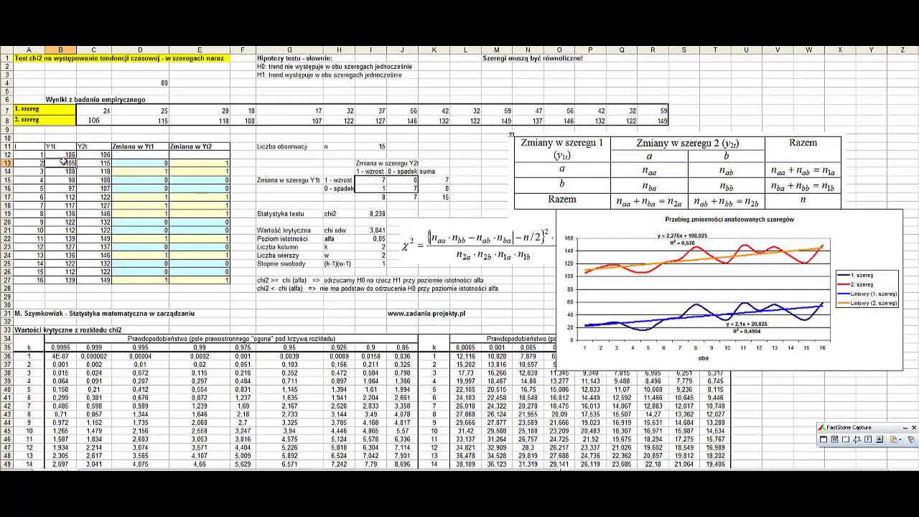
left_click(129, 171)
left_click(205, 172)
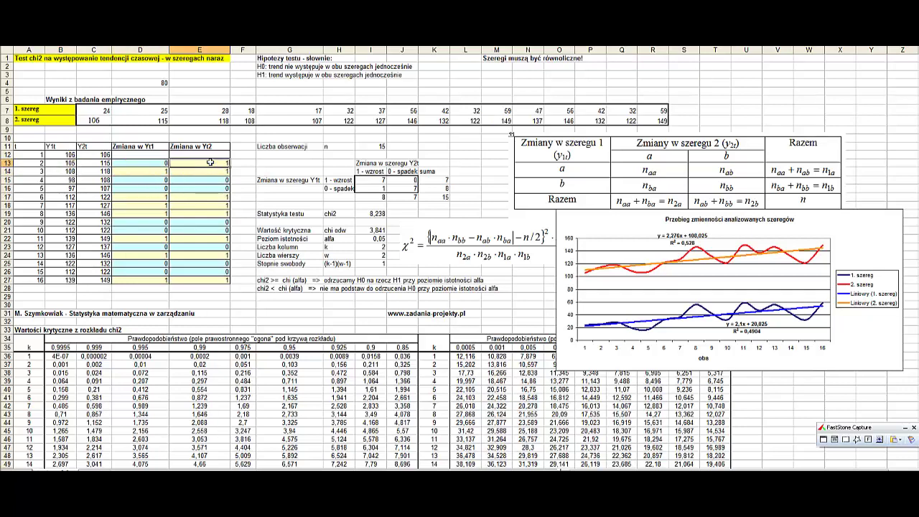
left_click(84, 163)
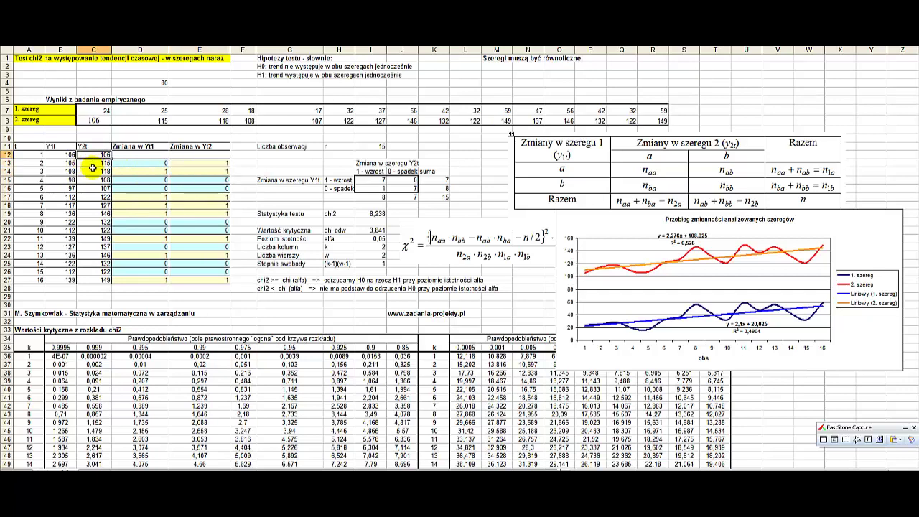
left_click(105, 155)
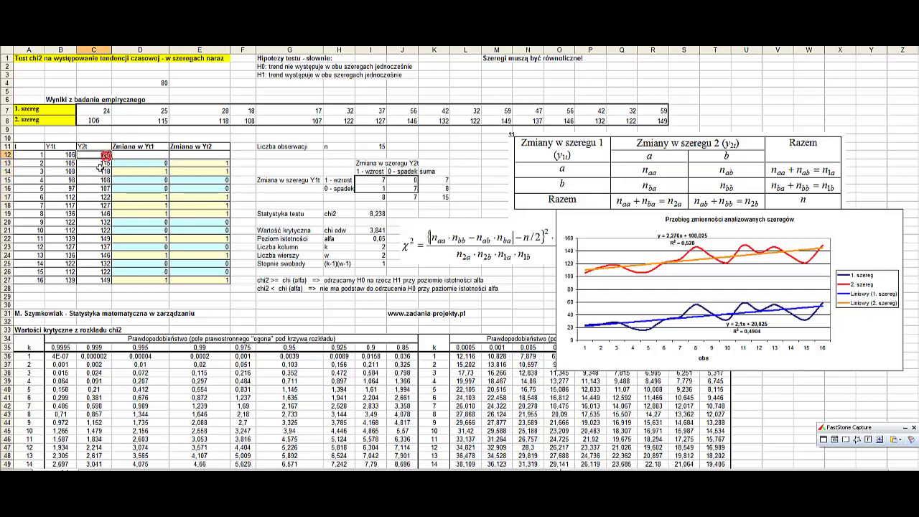
left_click(96, 171)
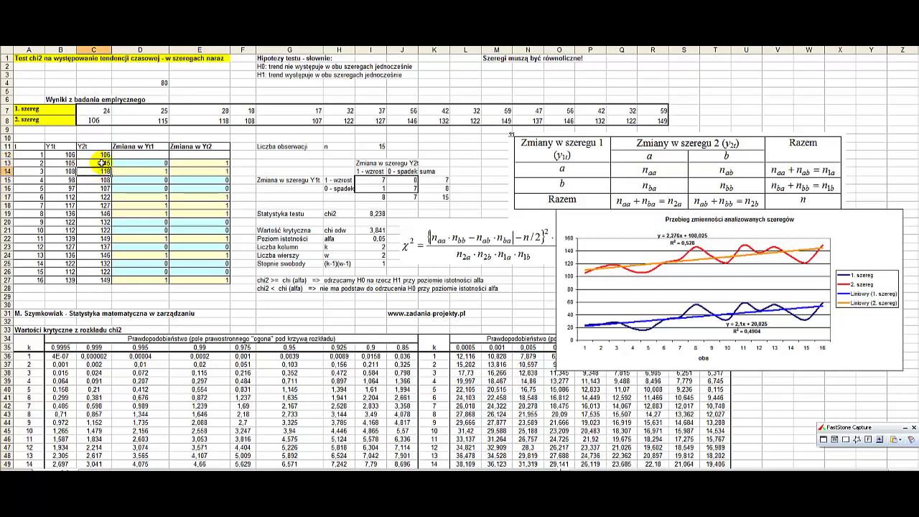
left_click(100, 163)
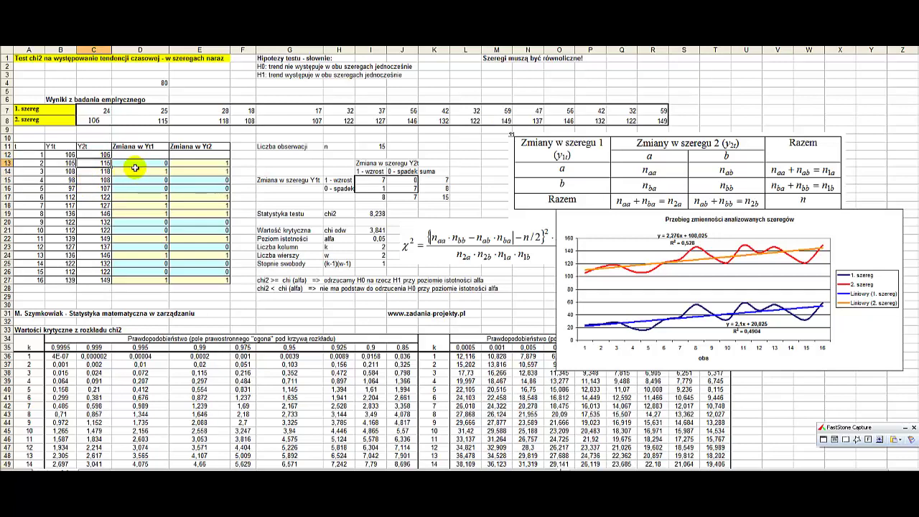
left_click_drag(137, 163, 197, 171)
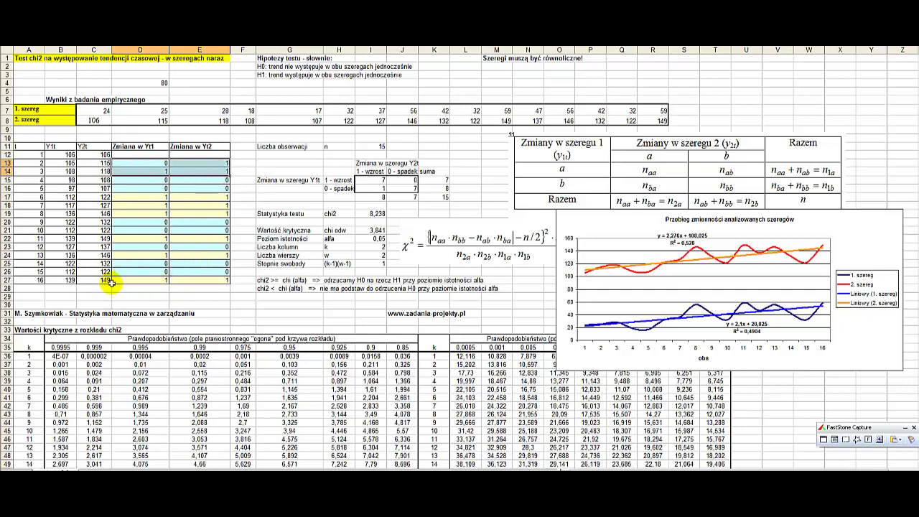
left_click(58, 279)
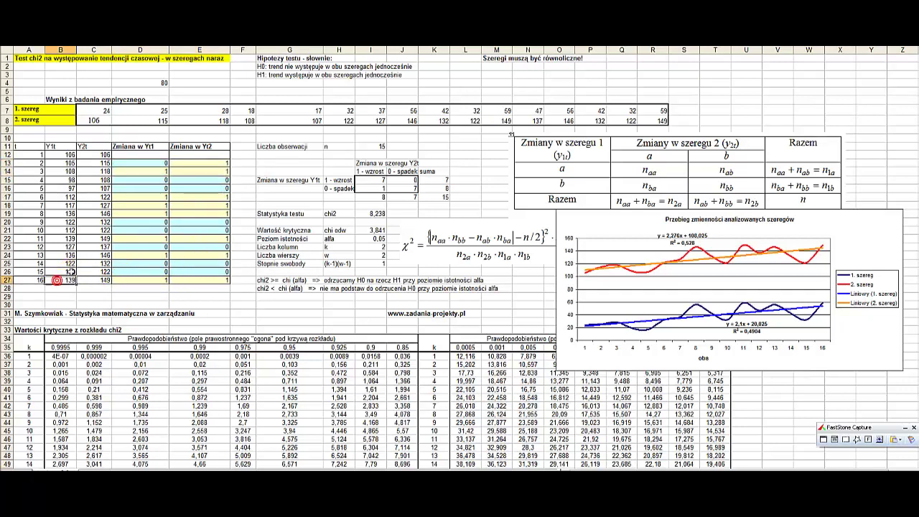
left_click(72, 272)
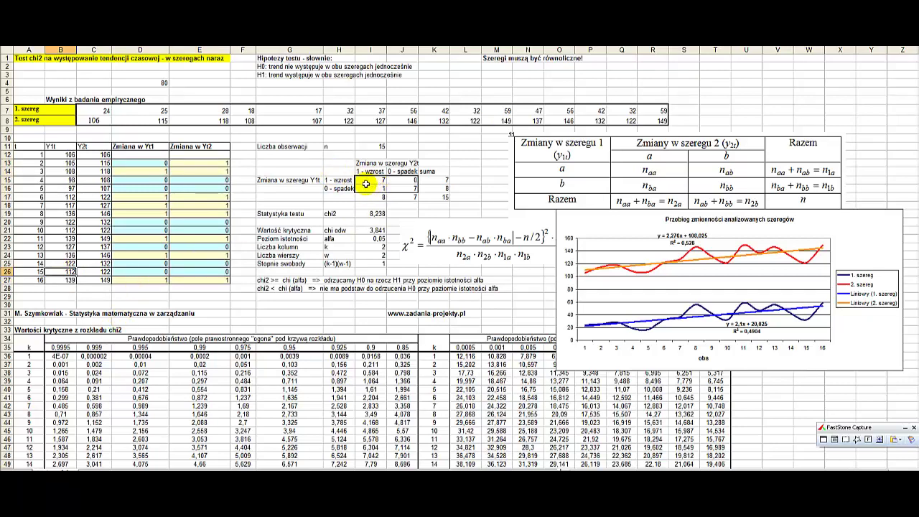
left_click_drag(364, 183, 398, 186)
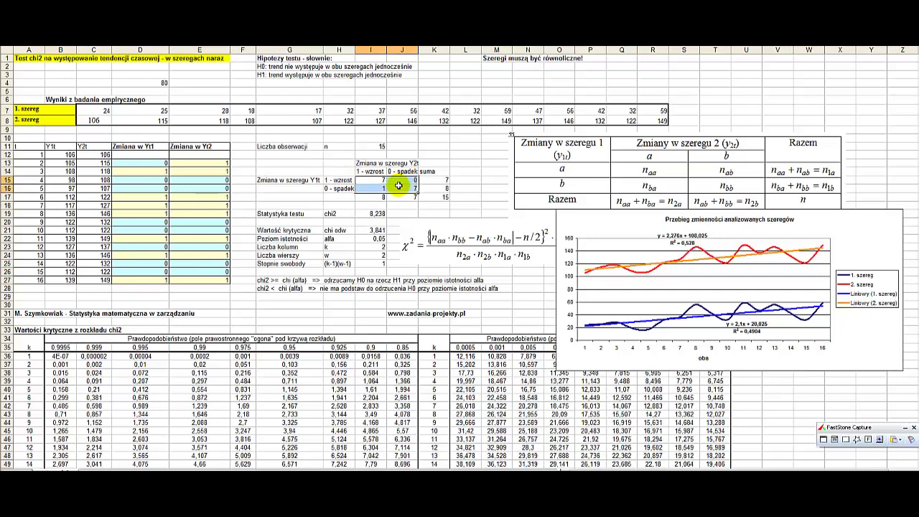
left_click(371, 180)
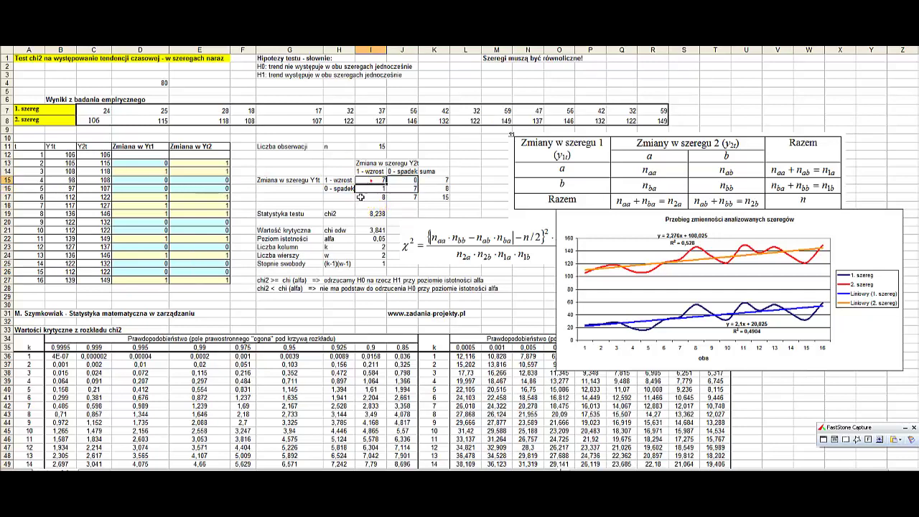
left_click(327, 179)
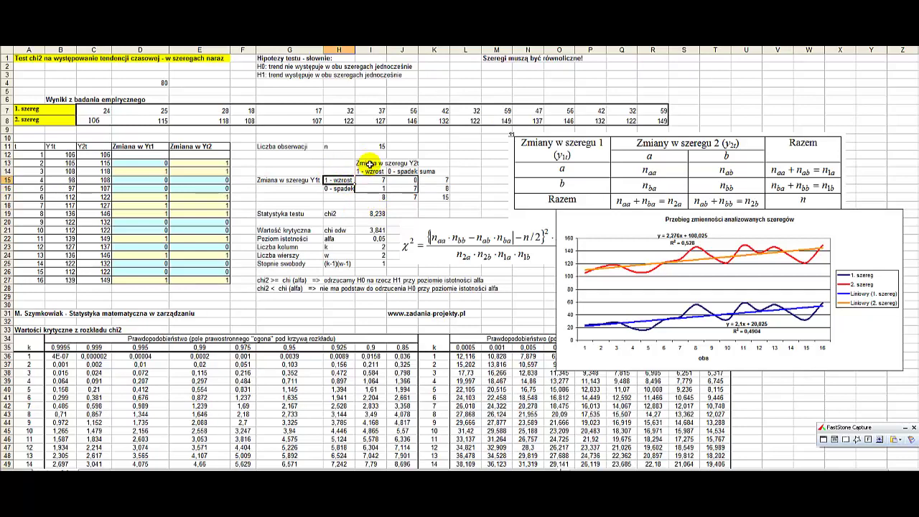
left_click(365, 172)
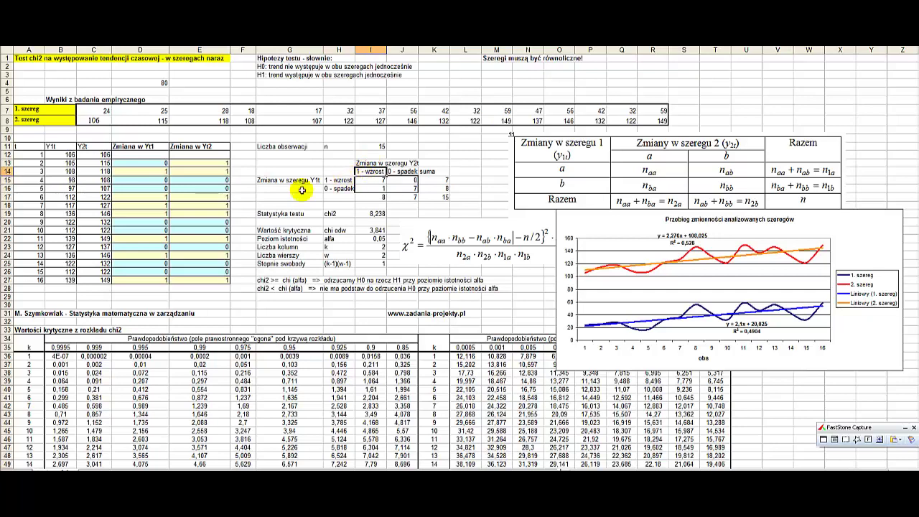
left_click_drag(161, 164, 179, 279)
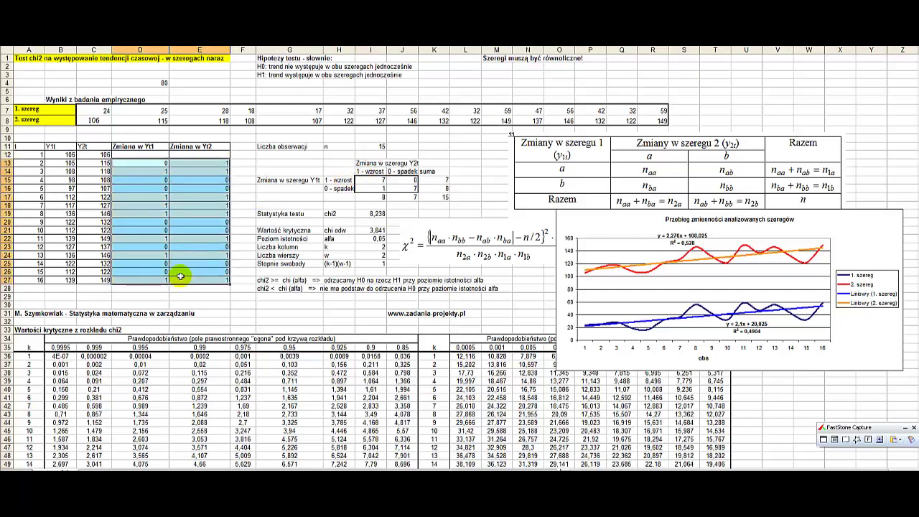
left_click(180, 245)
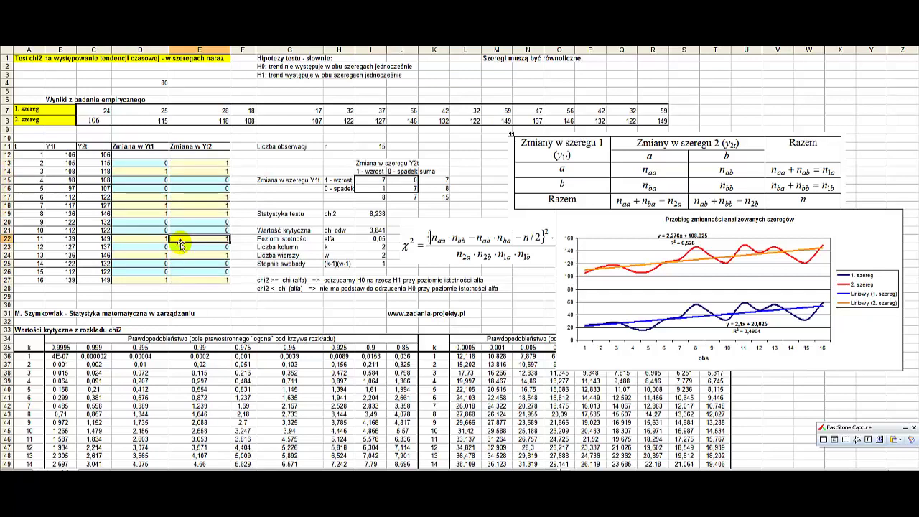
left_click(149, 171)
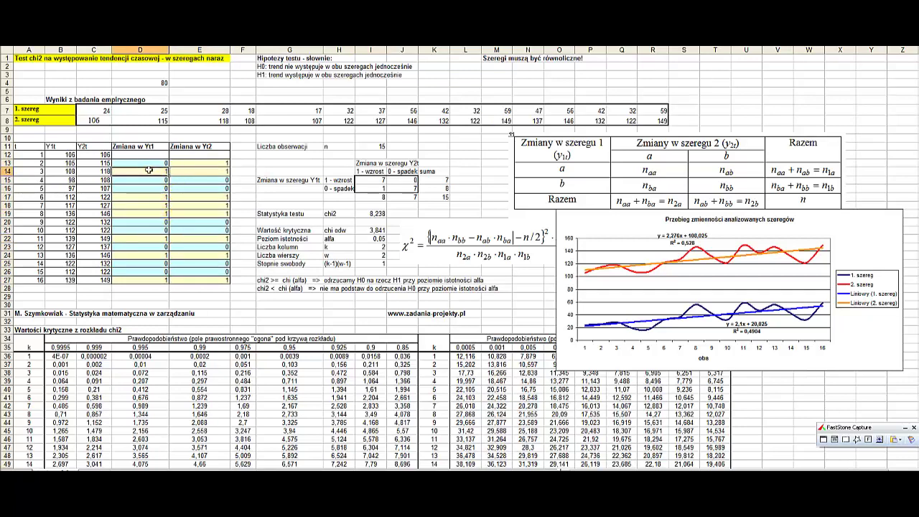
left_click_drag(148, 170, 188, 173)
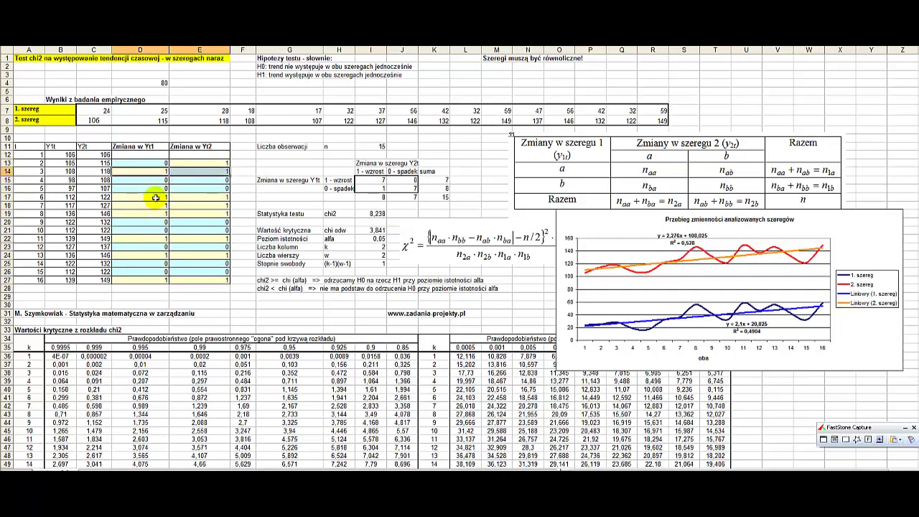
left_click_drag(152, 197, 156, 203)
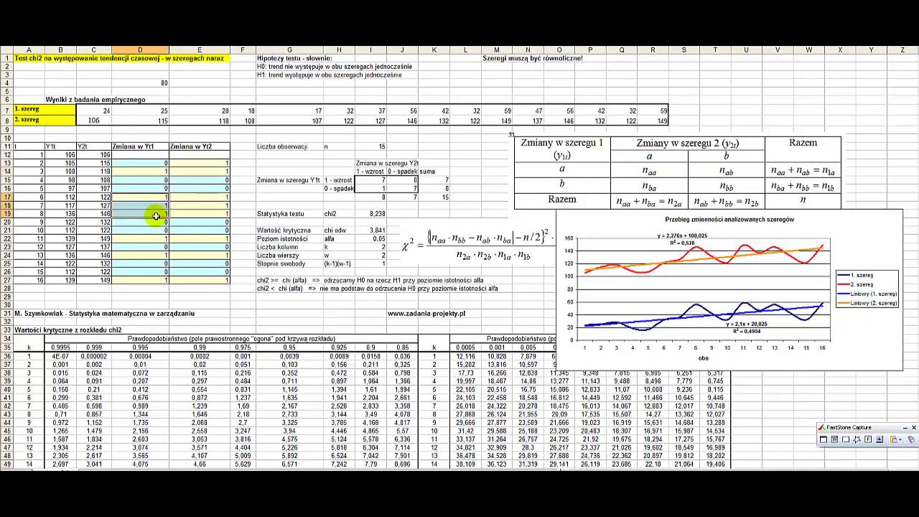
left_click(154, 239)
left_click(154, 255)
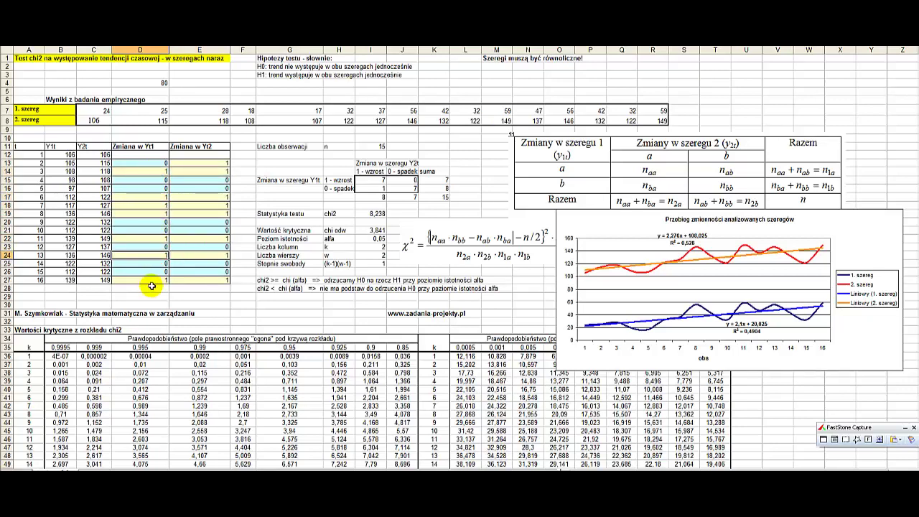
left_click(153, 279)
left_click(374, 179)
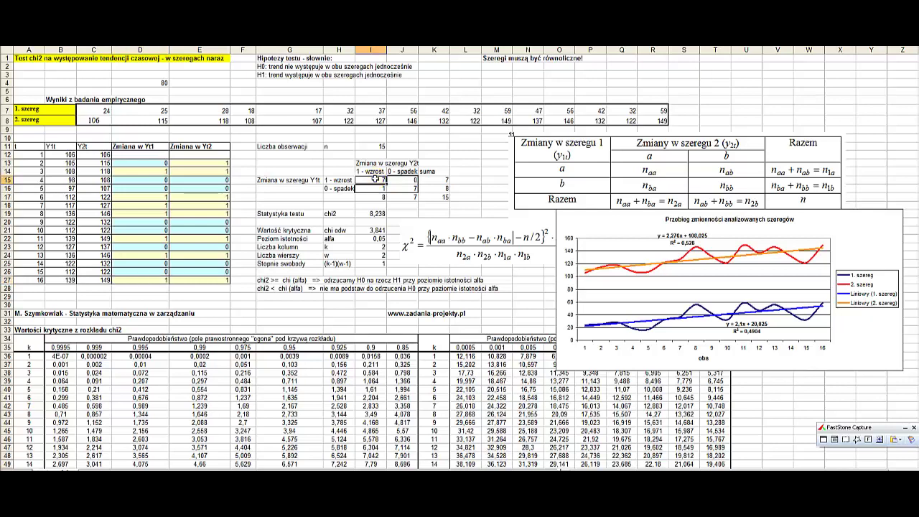
left_click(333, 180)
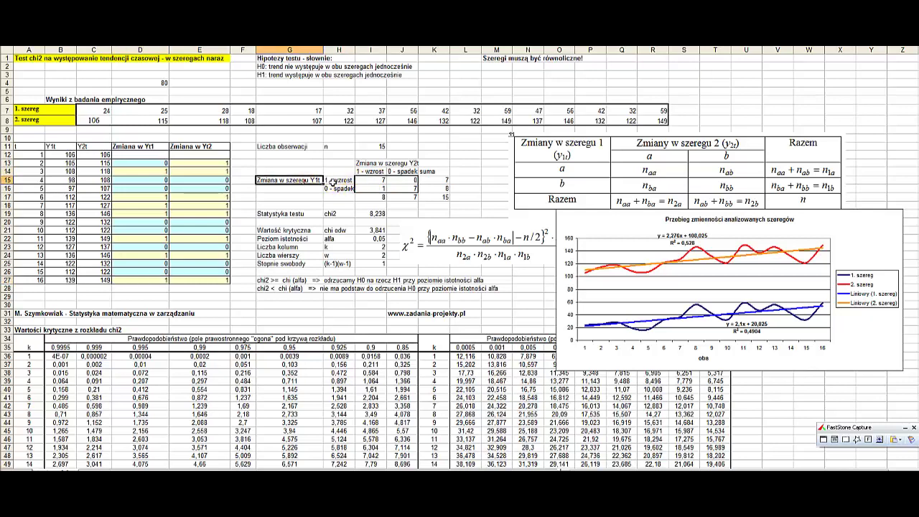
left_click(305, 180)
left_click(342, 181)
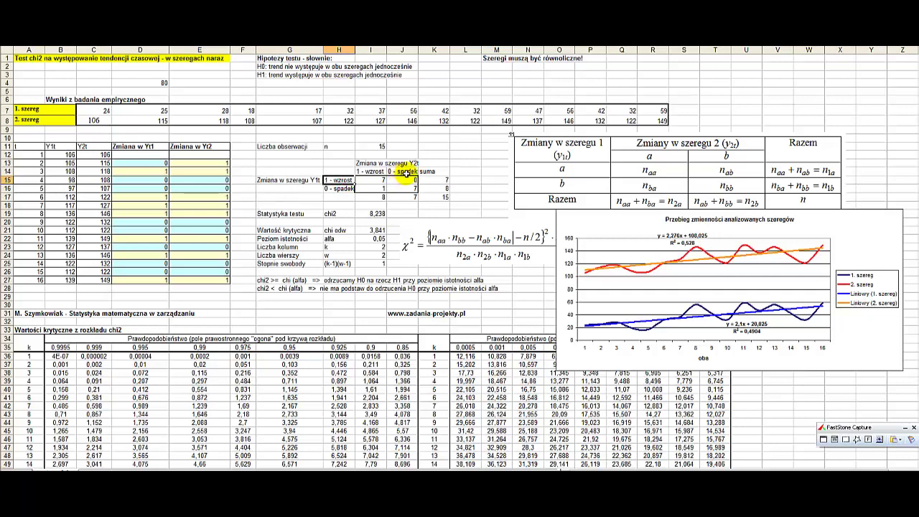
left_click_drag(154, 164, 143, 280)
left_click_drag(208, 280, 182, 167)
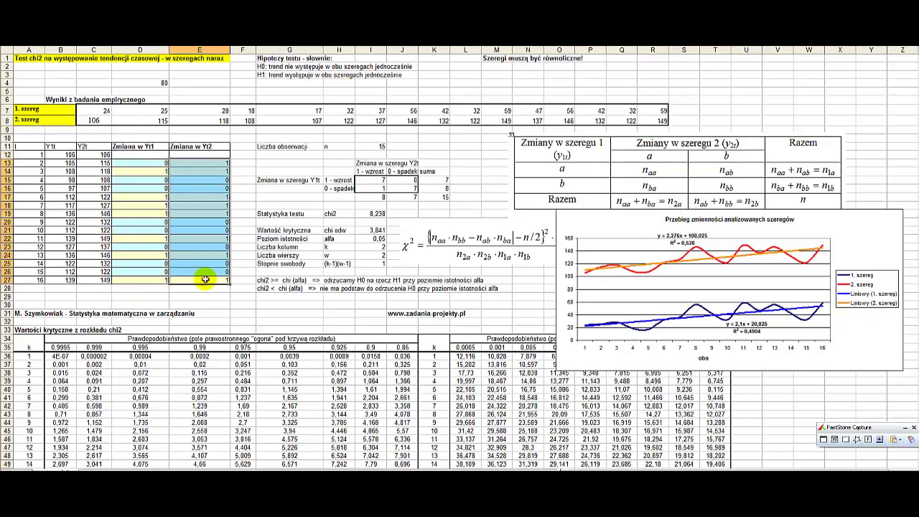
left_click(406, 180)
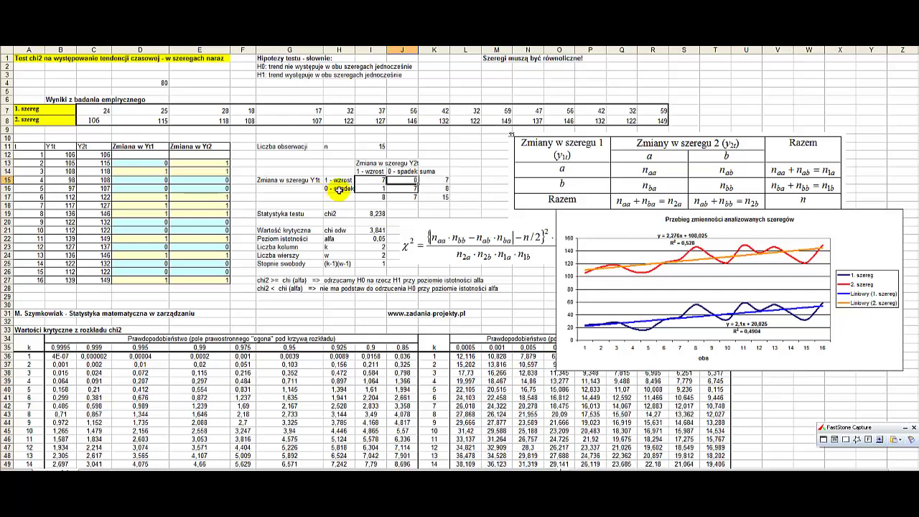
left_click(339, 190)
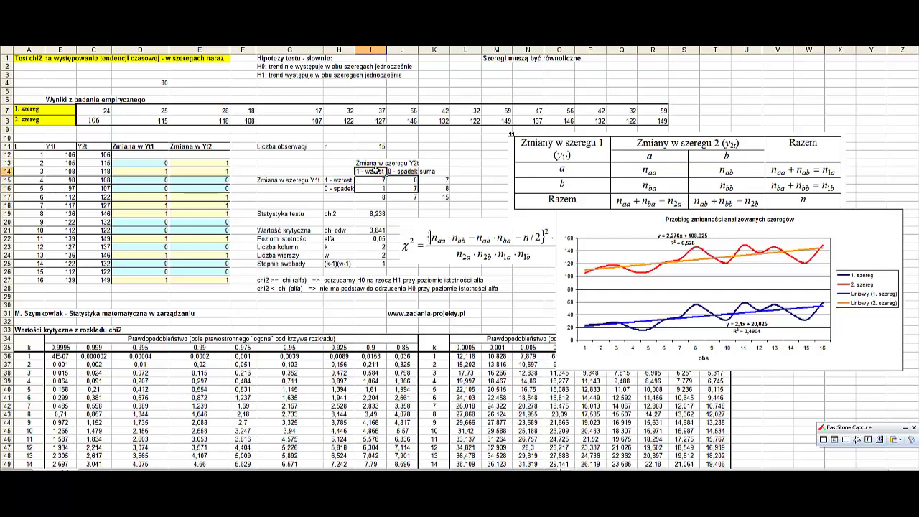
left_click_drag(150, 164, 194, 161)
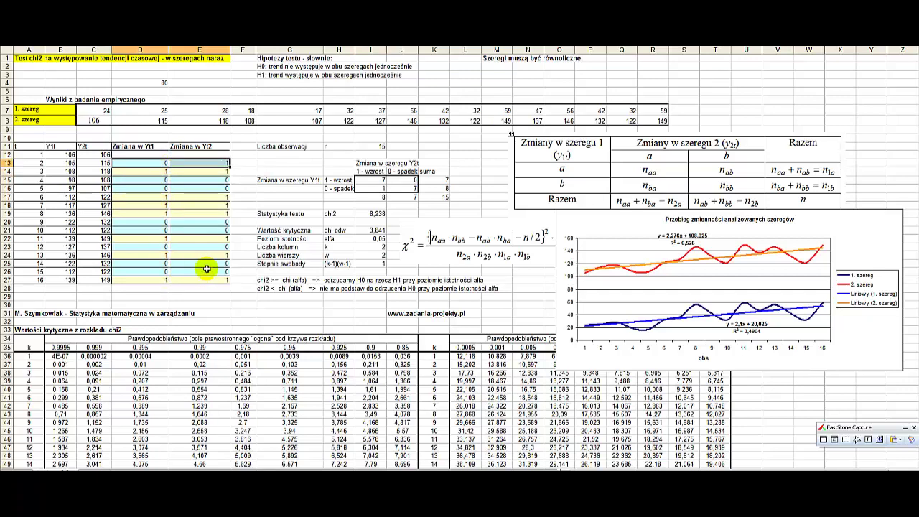
left_click(363, 189)
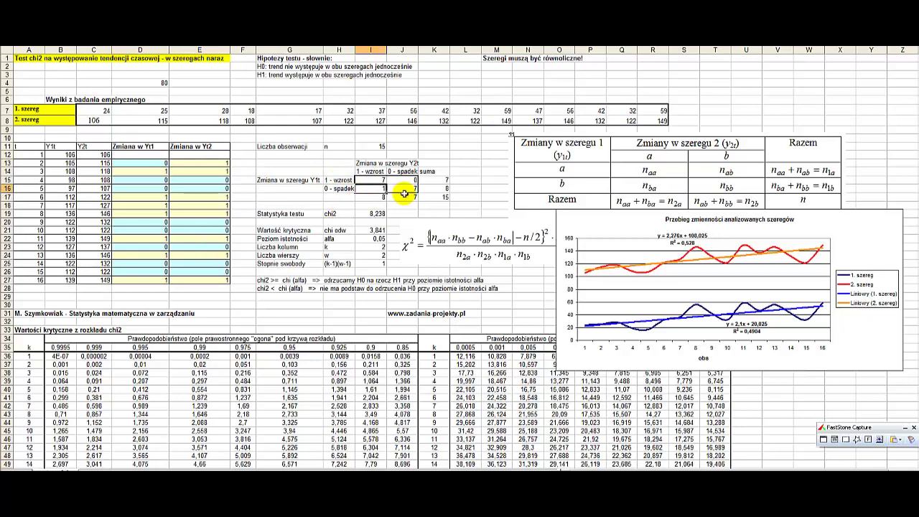
left_click(408, 179)
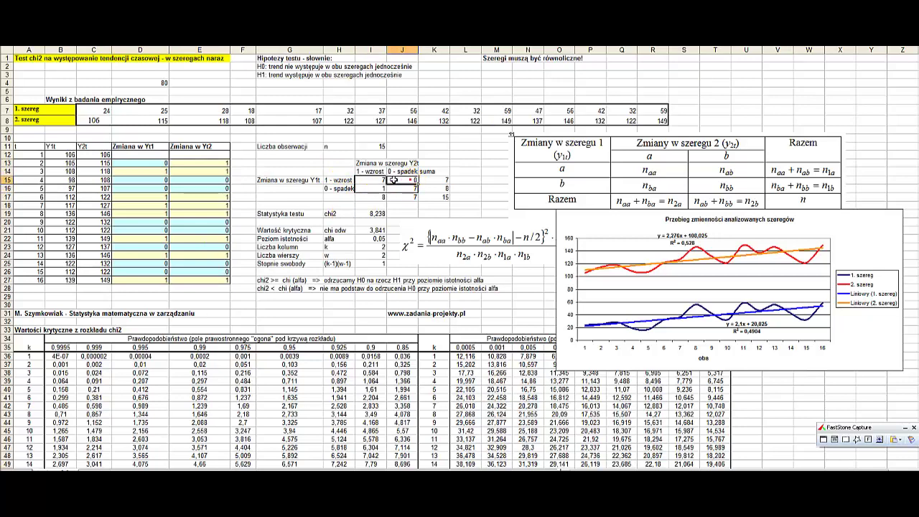
left_click(373, 180)
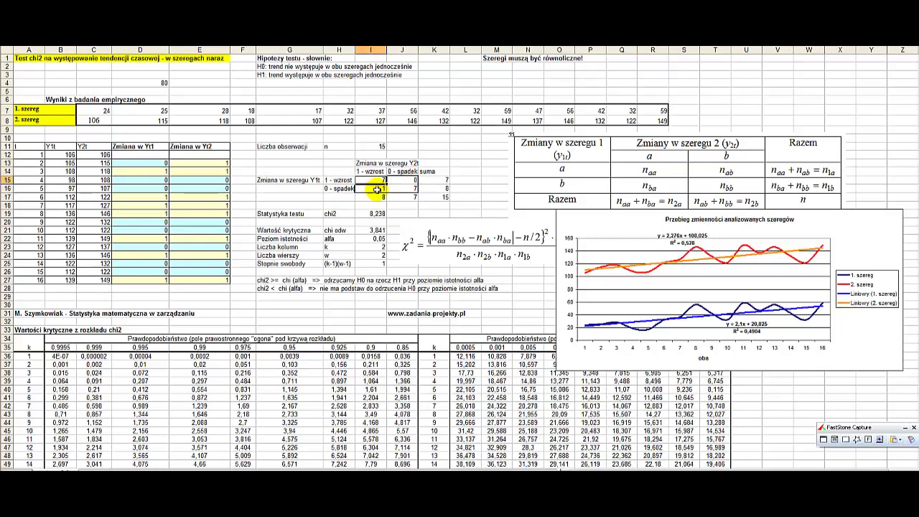
left_click(372, 189)
left_click(410, 189)
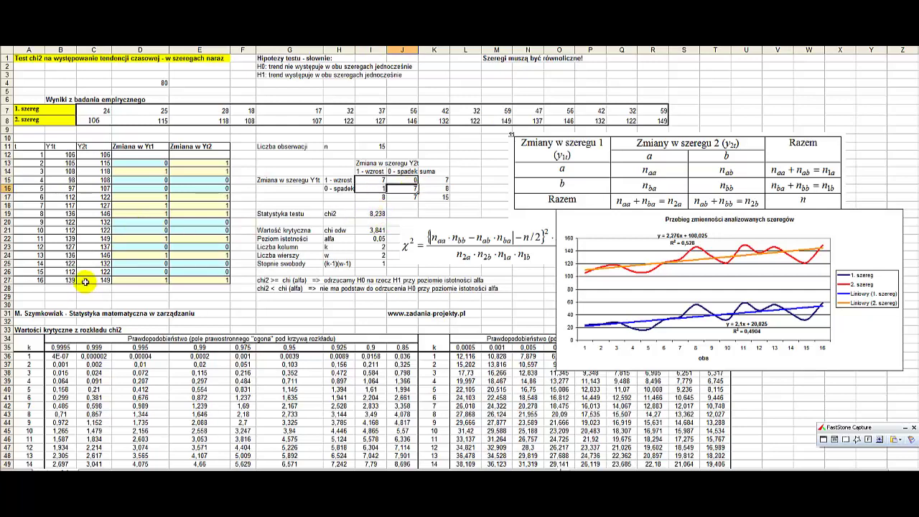
left_click_drag(87, 280, 93, 155)
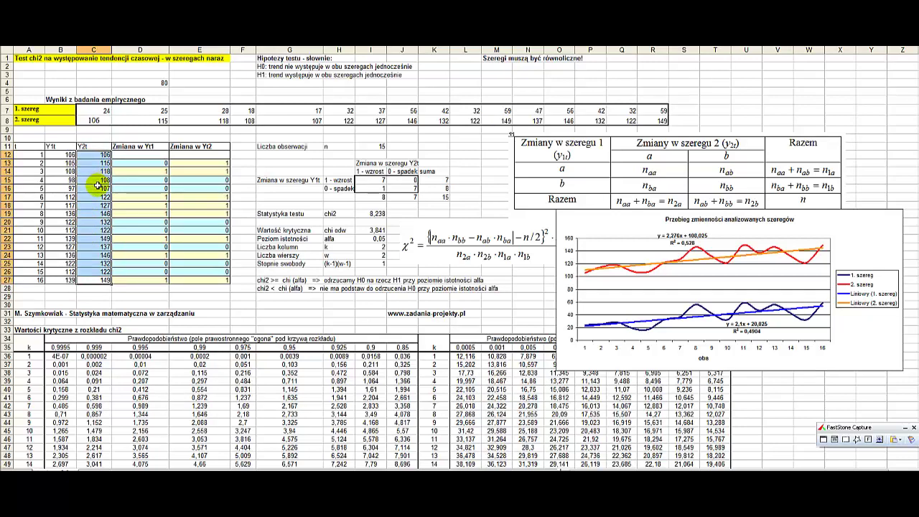
left_click_drag(140, 163, 144, 280)
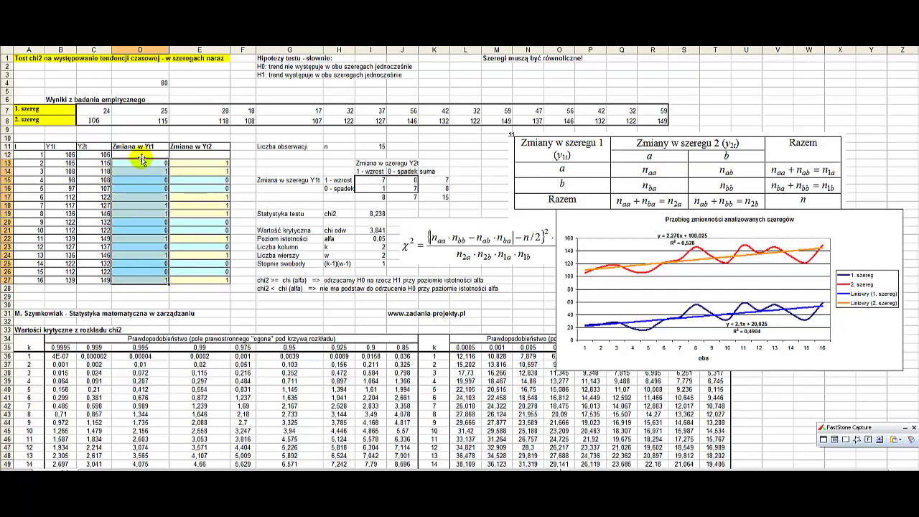
left_click(145, 156)
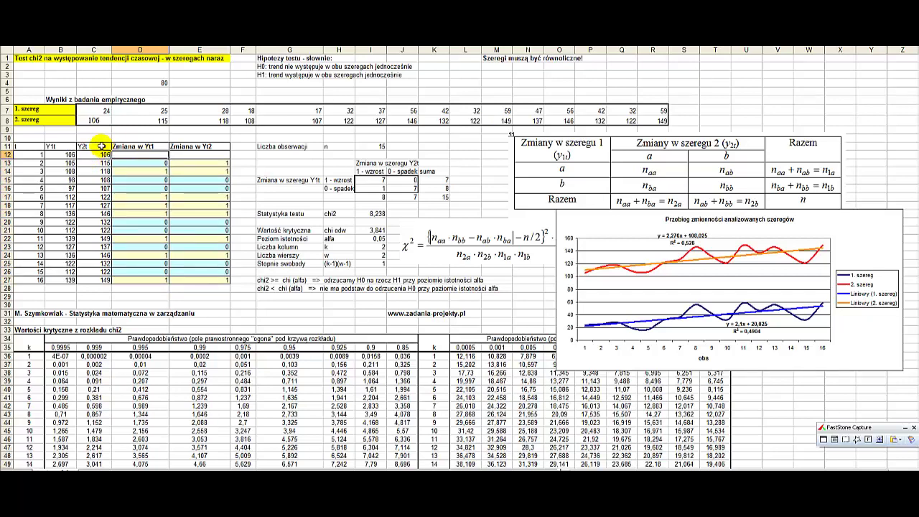
left_click_drag(370, 180, 396, 187)
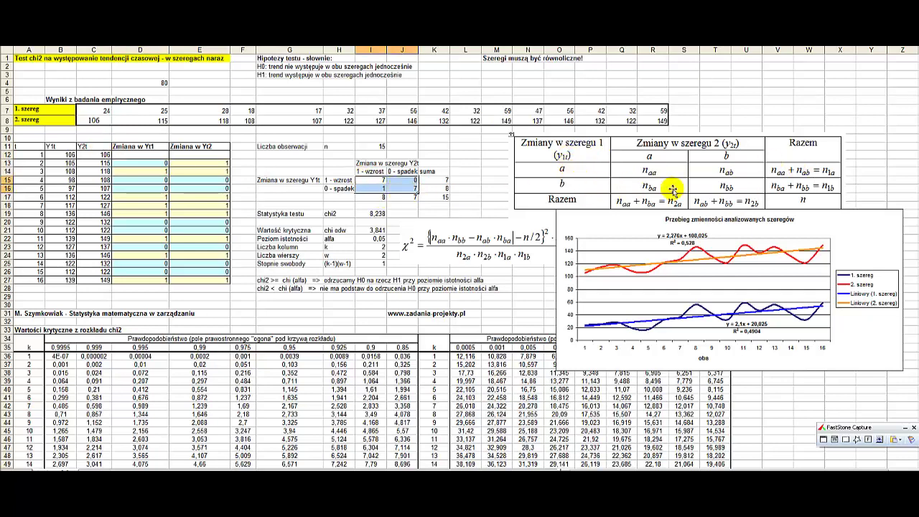
left_click(27, 314)
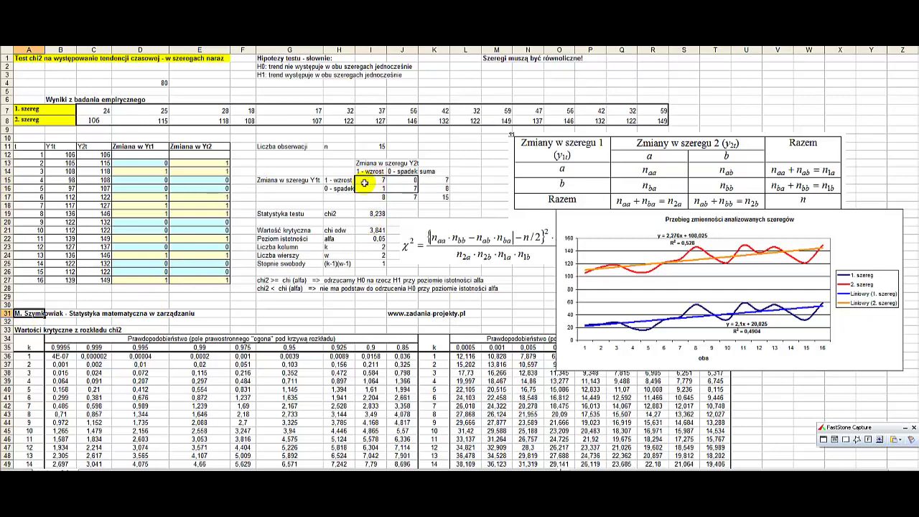
left_click_drag(364, 181, 408, 187)
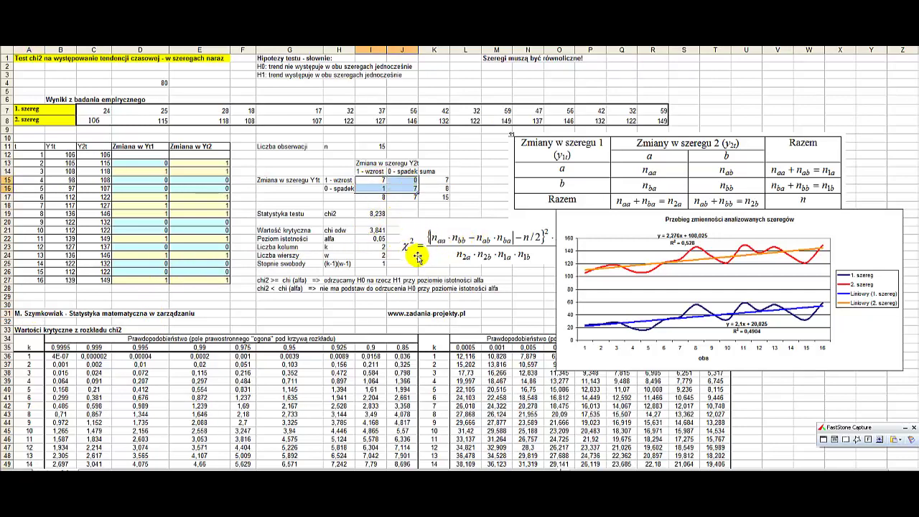
left_click(36, 58)
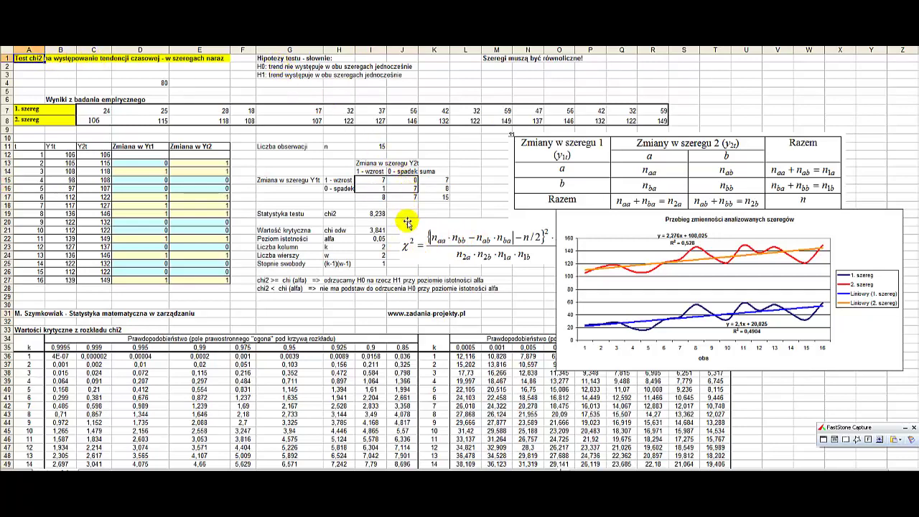
Step: Confirm the 'w 2 szeregach naraz' title and shift the chi² equation picture slightly right
key("Right")
key("Right")
key("Right")
key("Down")
key("Down")
key("Down")
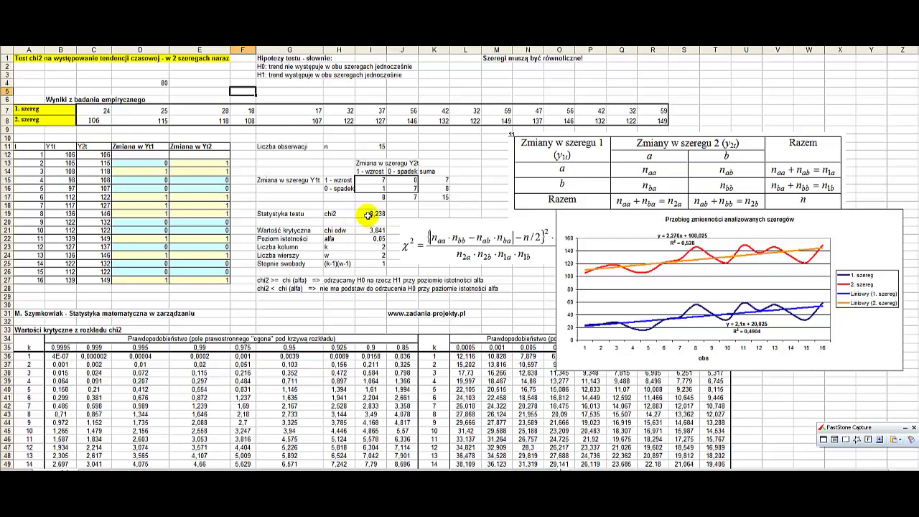
left_click(370, 213)
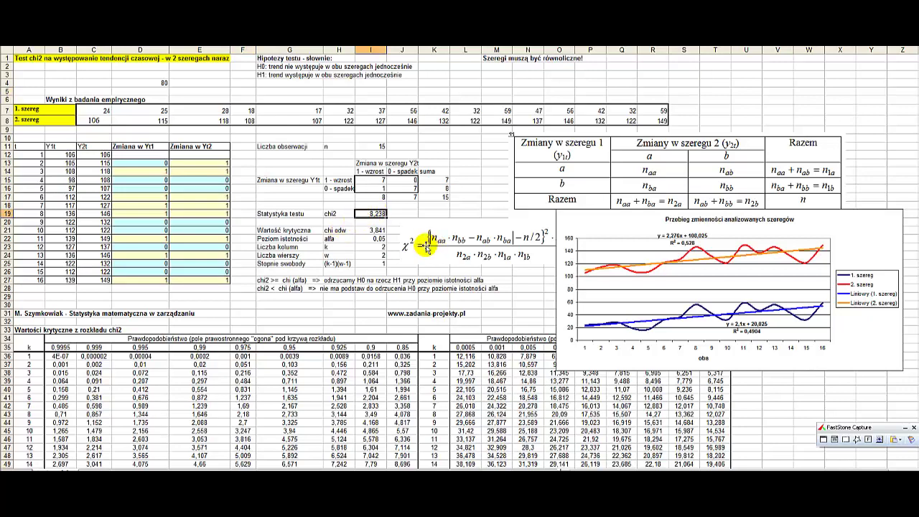
left_click(472, 257)
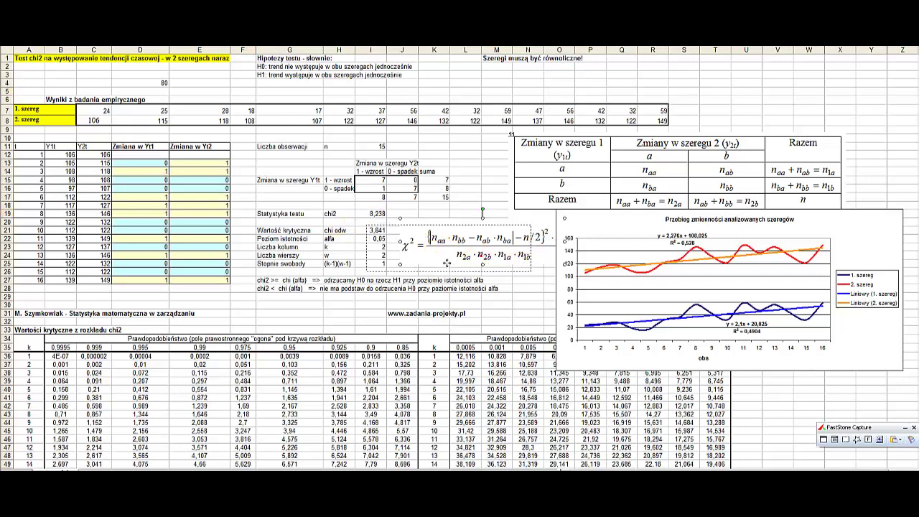
left_click_drag(470, 264, 473, 268)
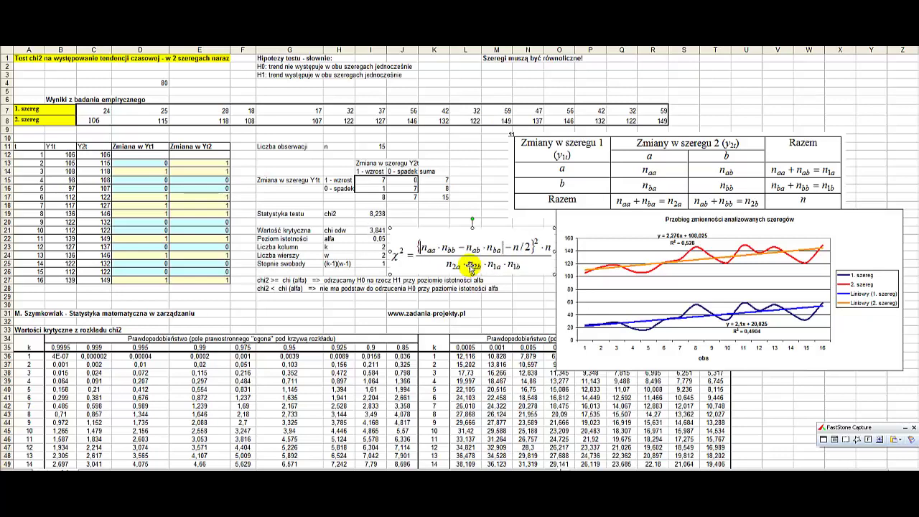
left_click(438, 214)
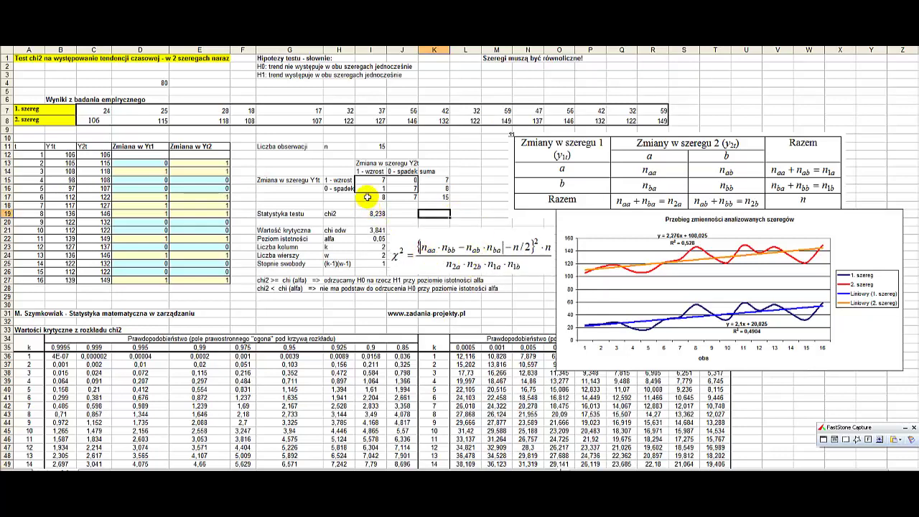
Step: Review the column totals 8 and 7, row totals 7 and 8, and joint counts n_aa and n_bb of 7
left_click_drag(370, 196, 403, 197)
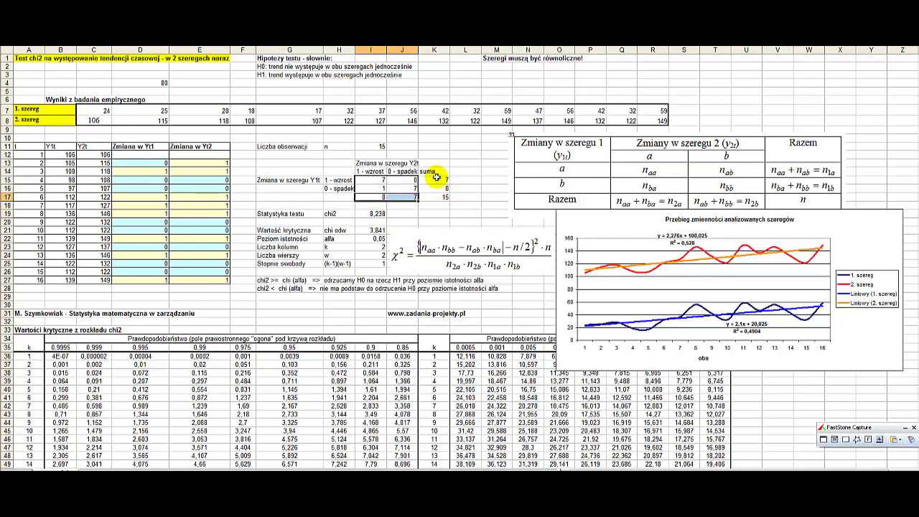
left_click(436, 179)
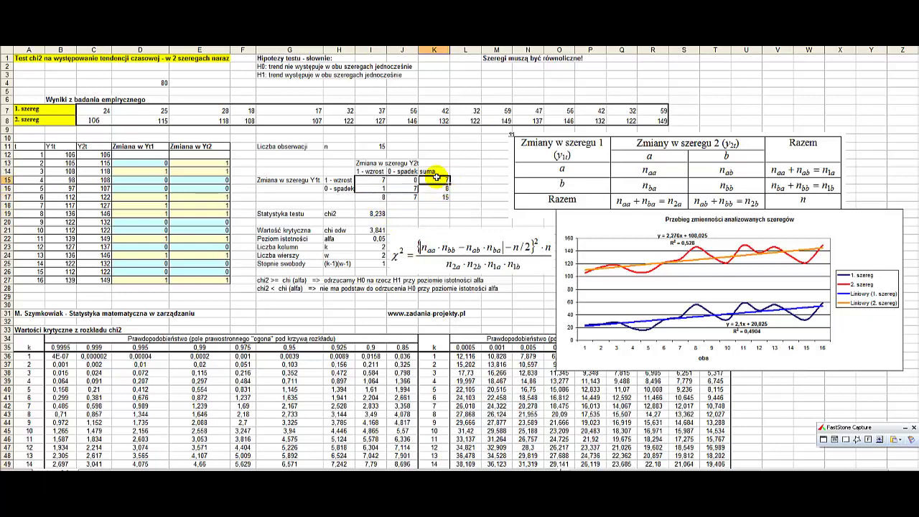
left_click(436, 189)
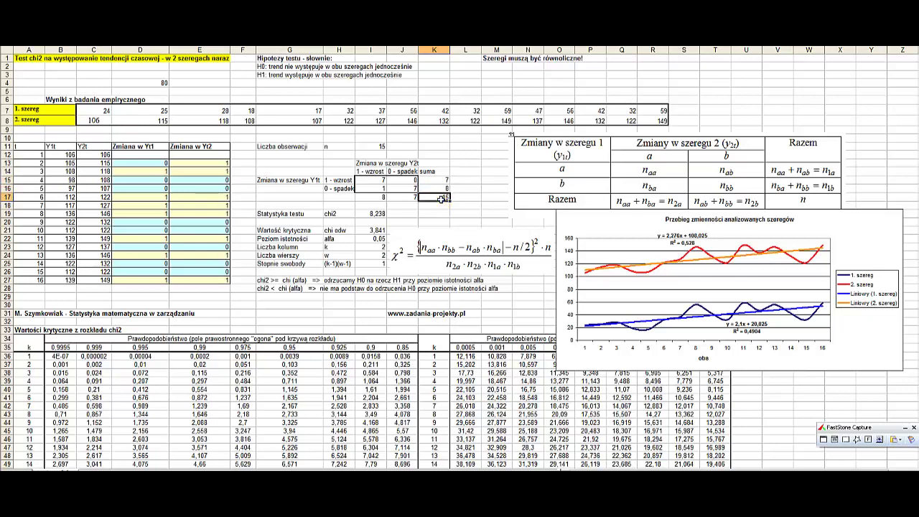
left_click_drag(373, 195, 402, 196)
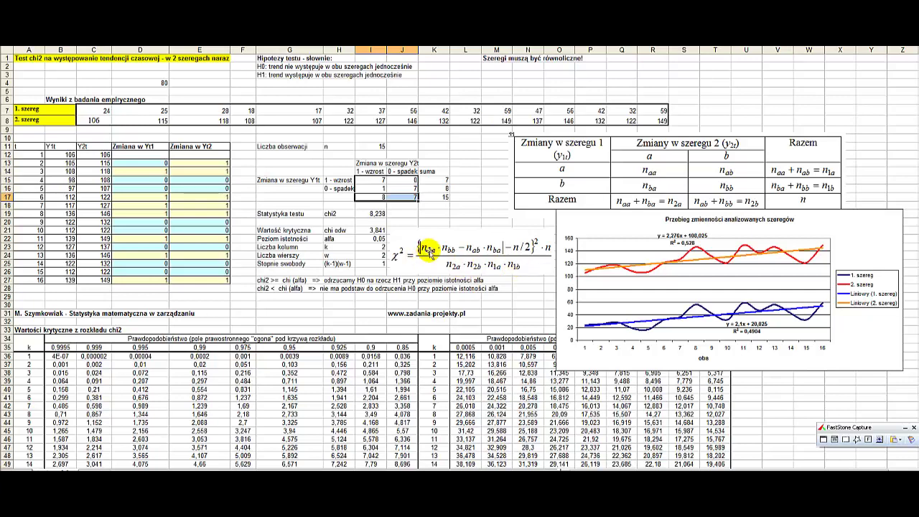
left_click(435, 188)
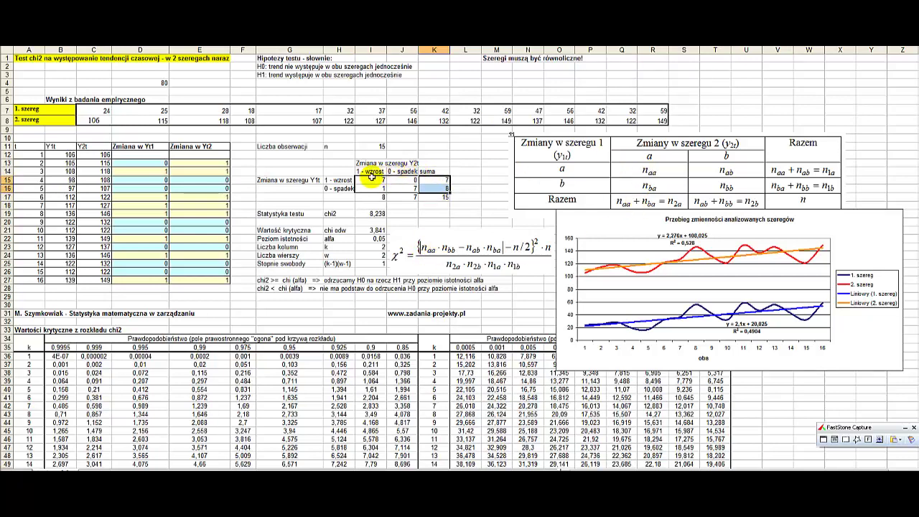
left_click(374, 179)
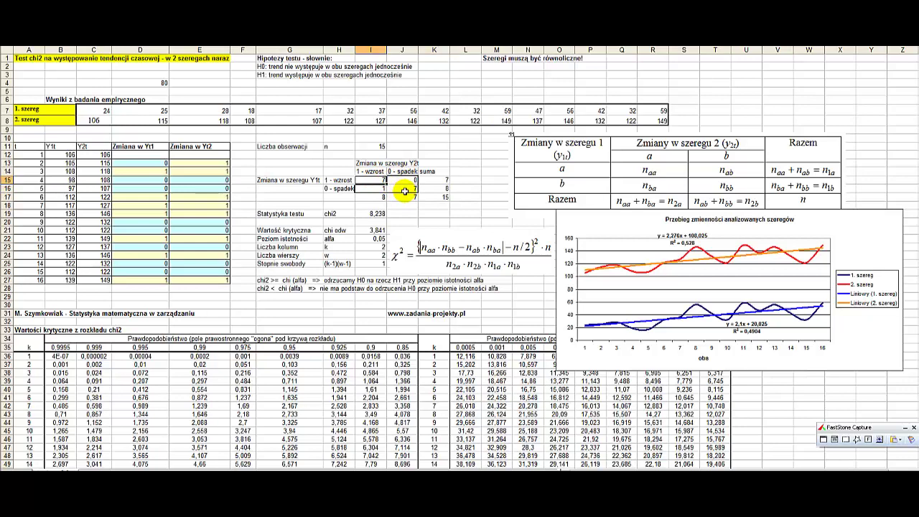
left_click(398, 186)
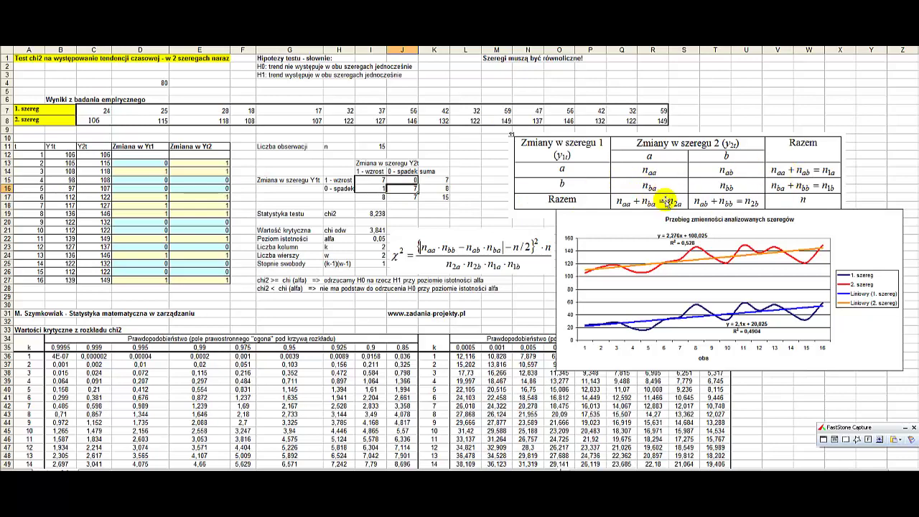
left_click(366, 230)
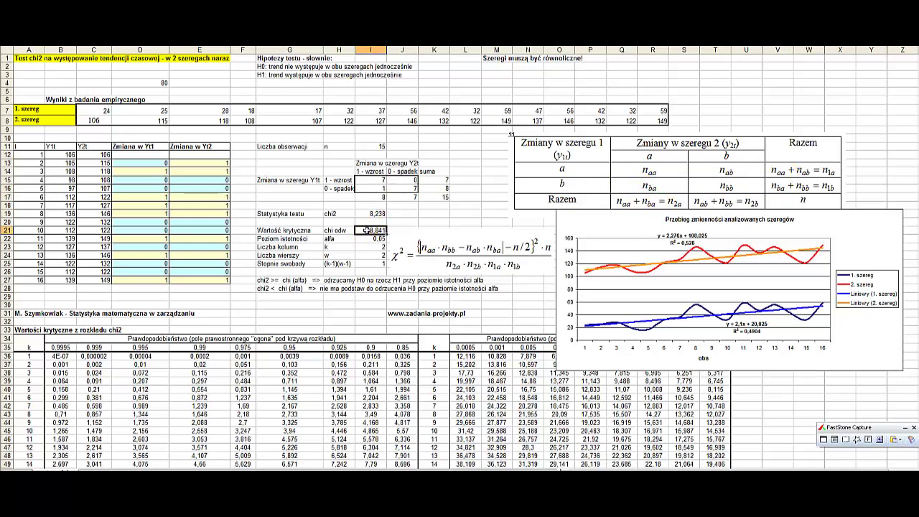
double_click(366, 229)
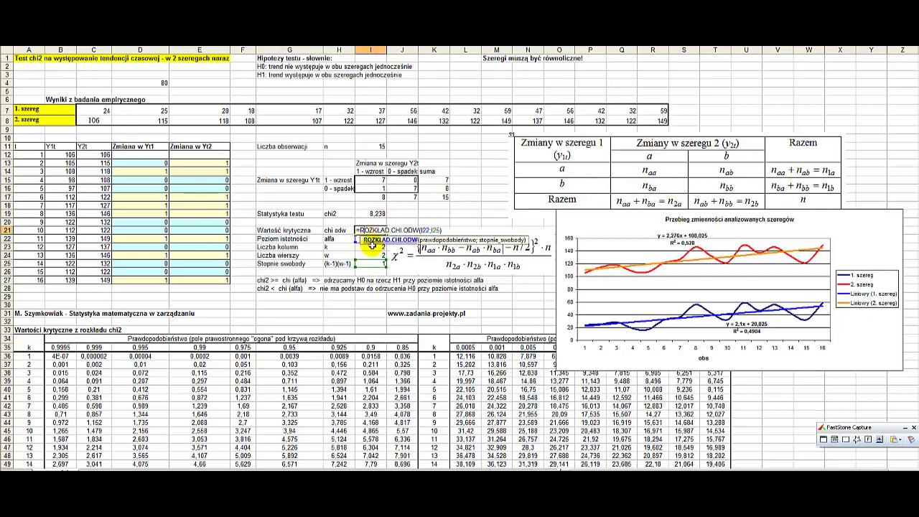
key("Escape")
left_click(378, 214)
double_click(378, 213)
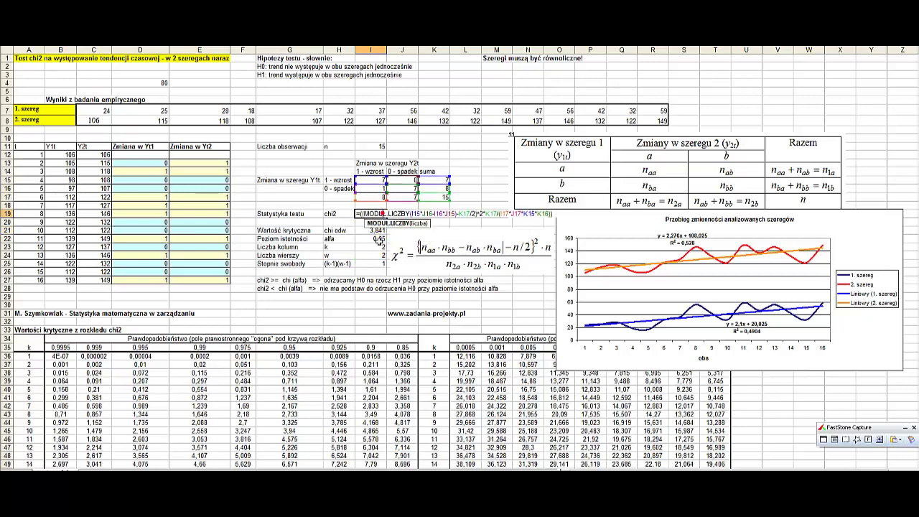
key("Escape")
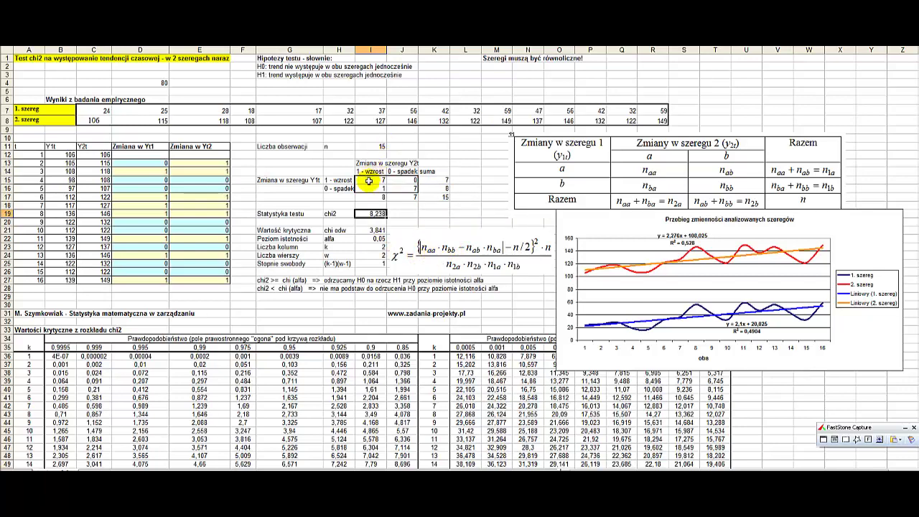
left_click_drag(368, 181, 370, 189)
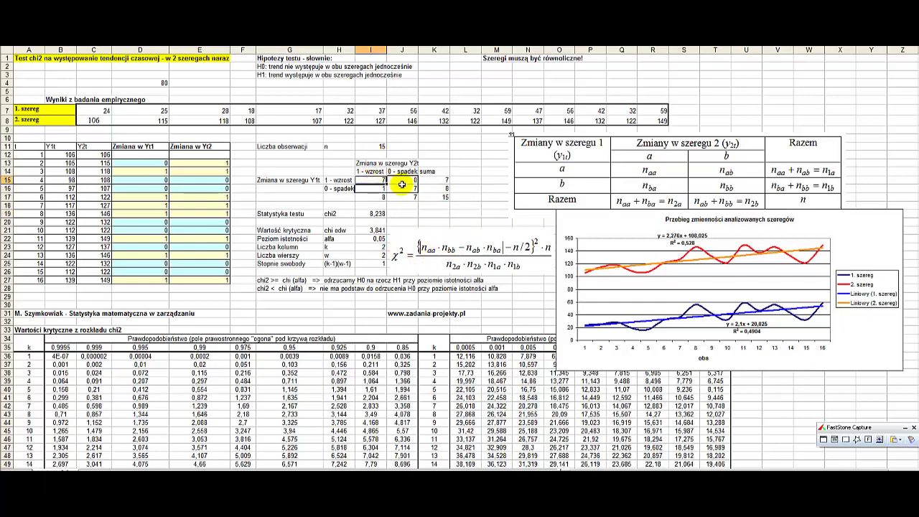
left_click(399, 186)
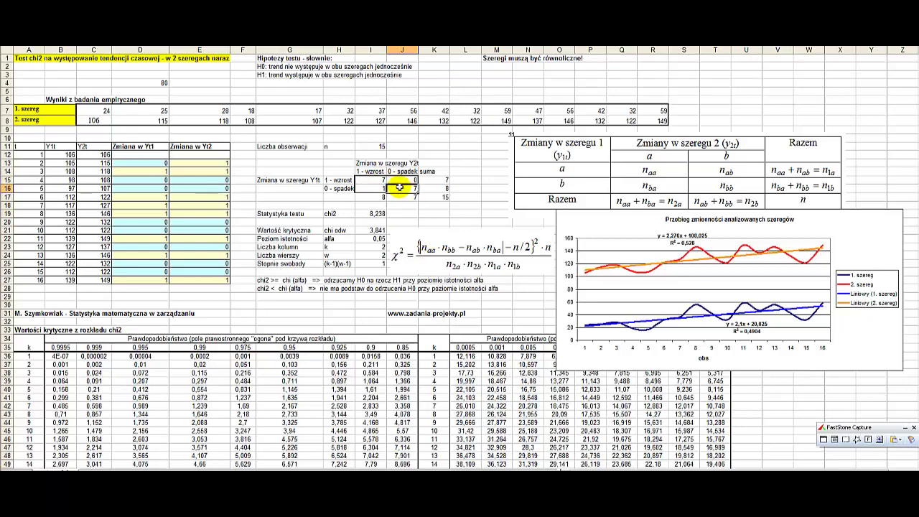
left_click(394, 180)
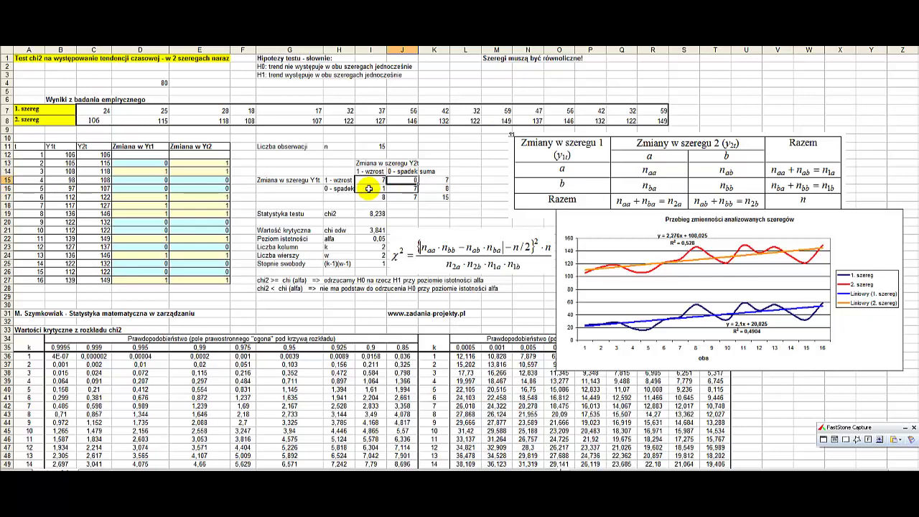
left_click(368, 188)
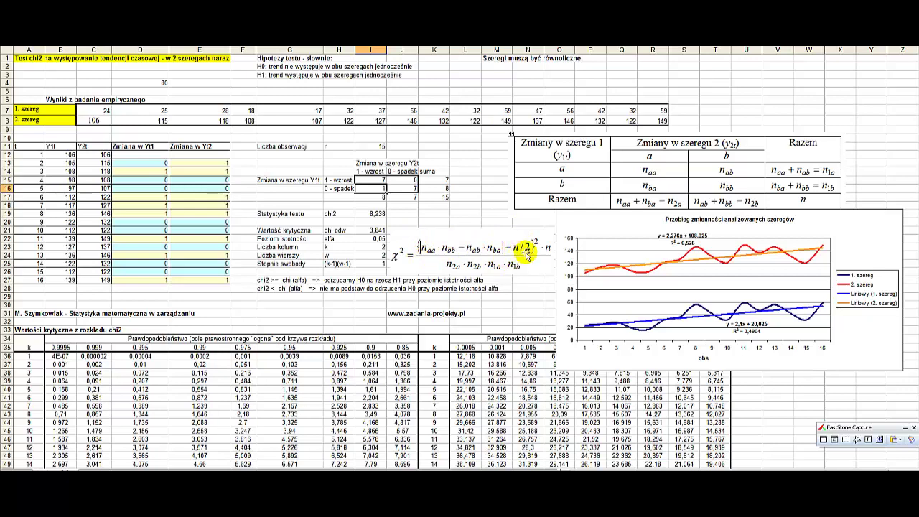
left_click(427, 198)
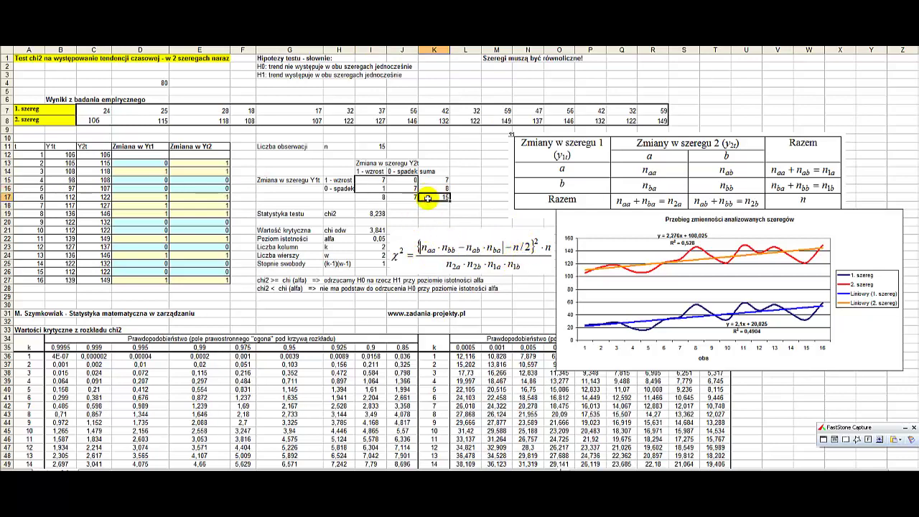
left_click(378, 214)
double_click(378, 214)
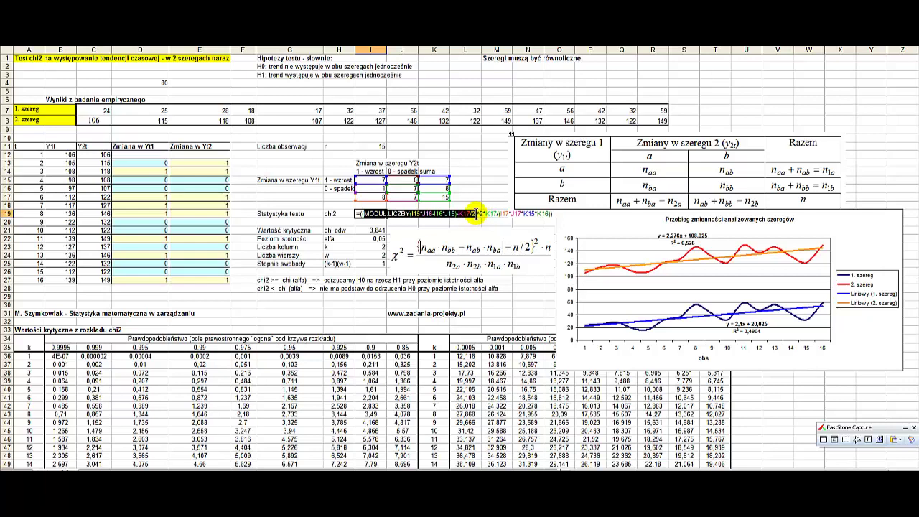
key("Escape")
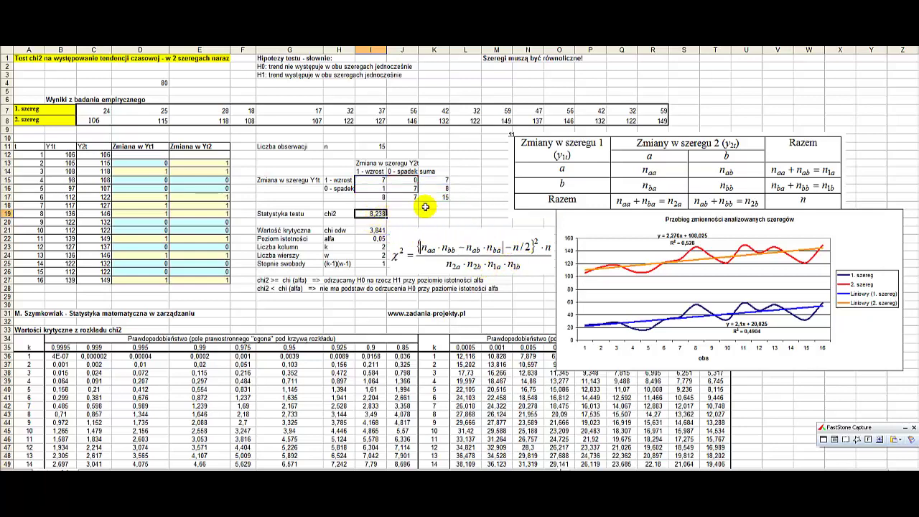
left_click(437, 199)
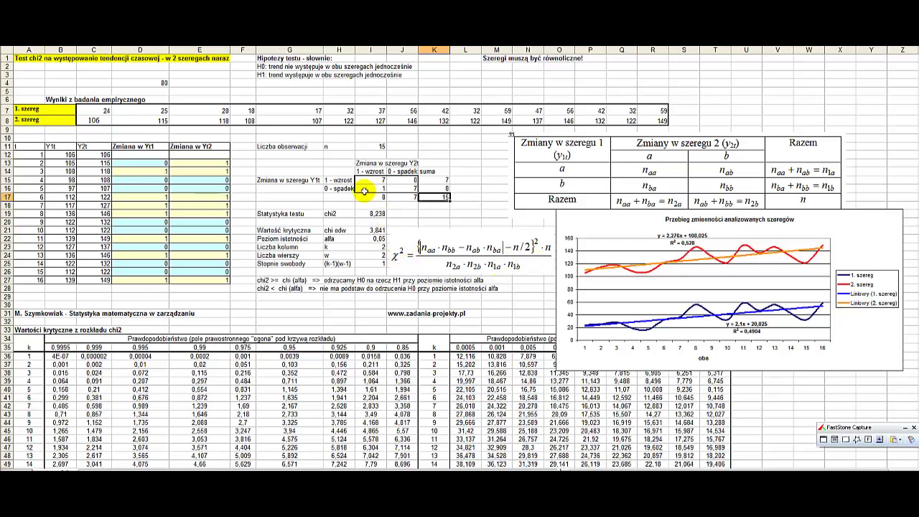
left_click_drag(372, 199, 392, 200)
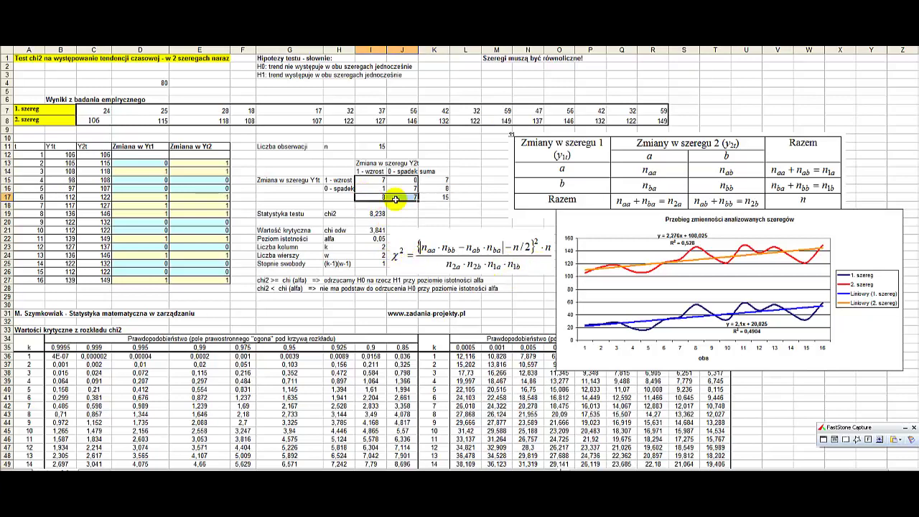
left_click_drag(443, 180, 443, 189)
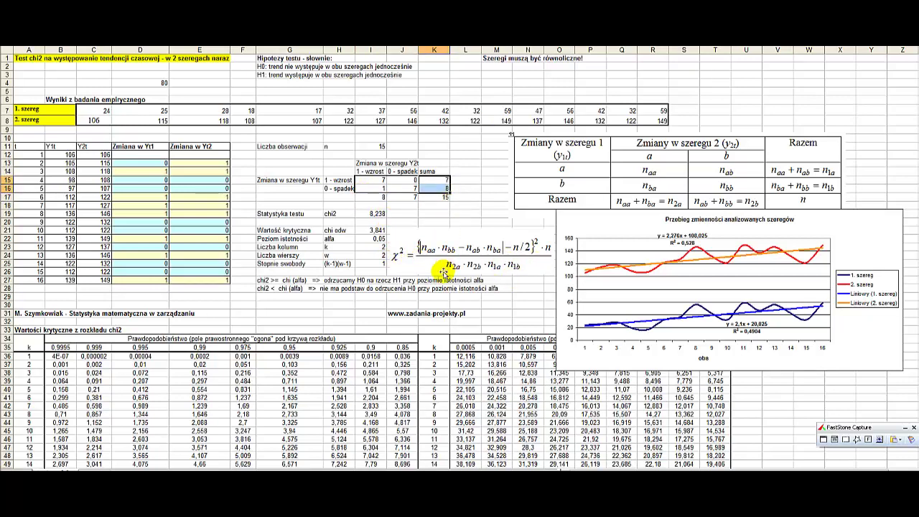
left_click_drag(374, 196, 406, 197)
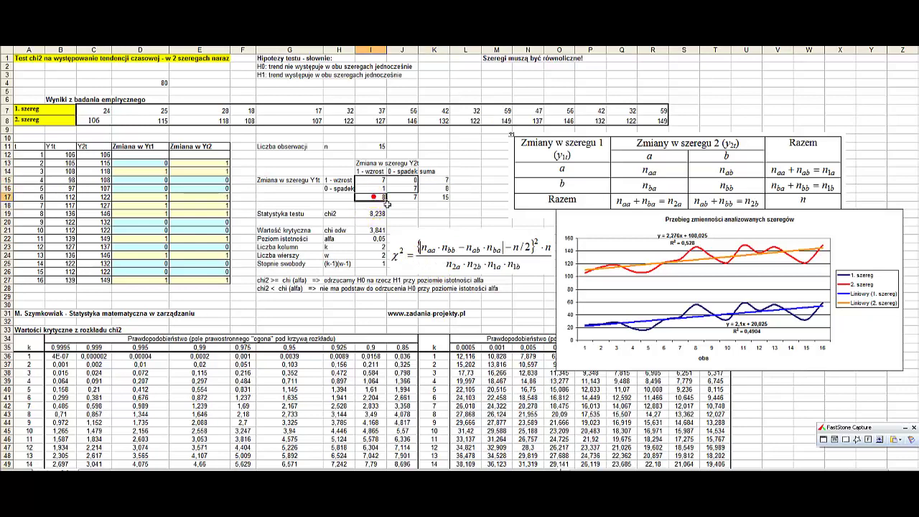
left_click(431, 181)
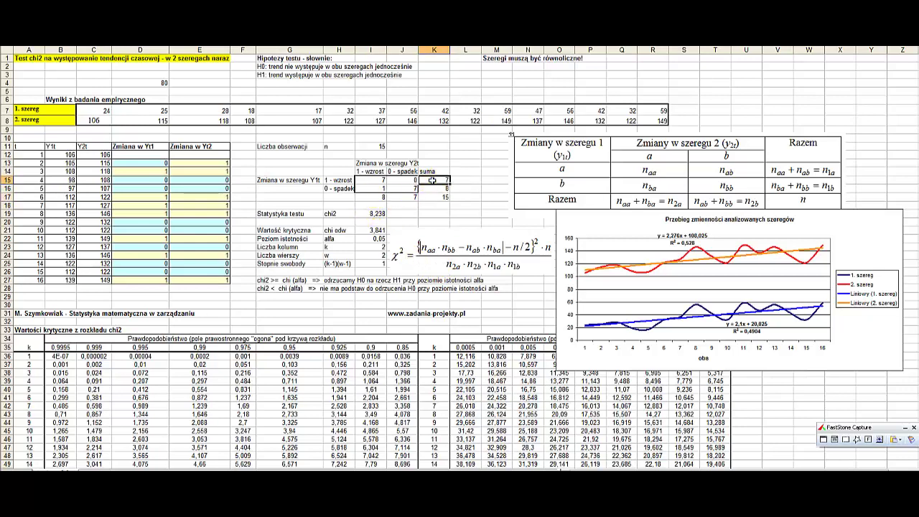
left_click(428, 188)
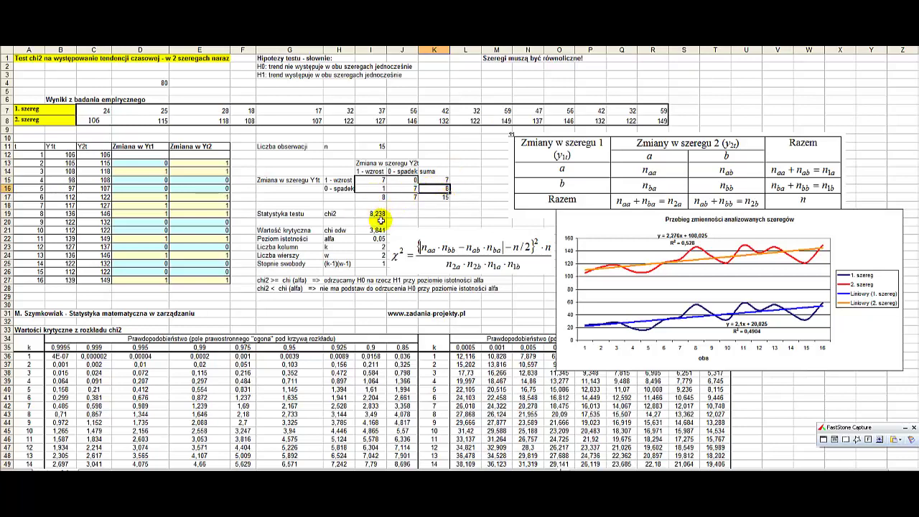
left_click(364, 213)
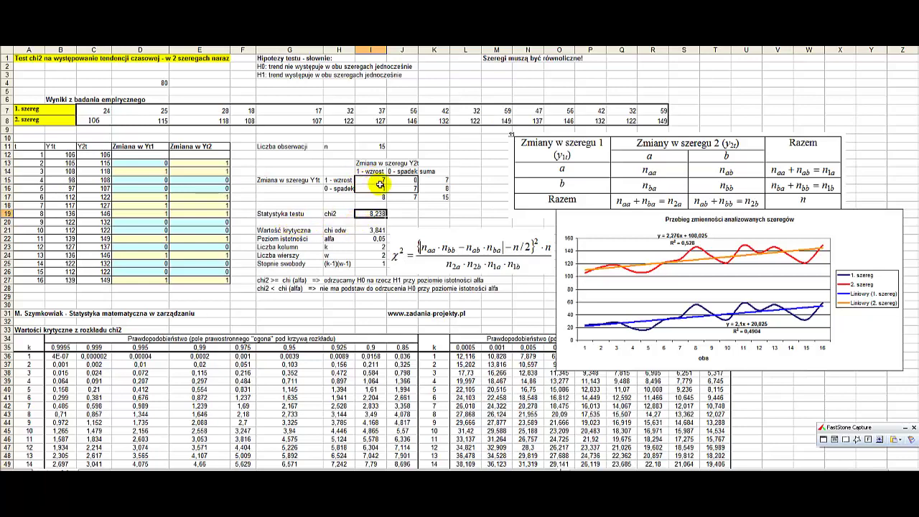
left_click(297, 228)
left_click(335, 229)
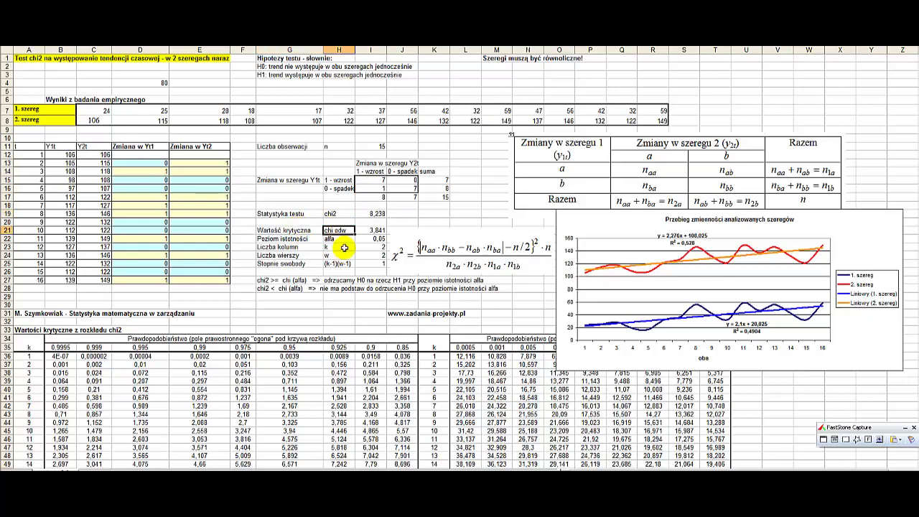
left_click(345, 239)
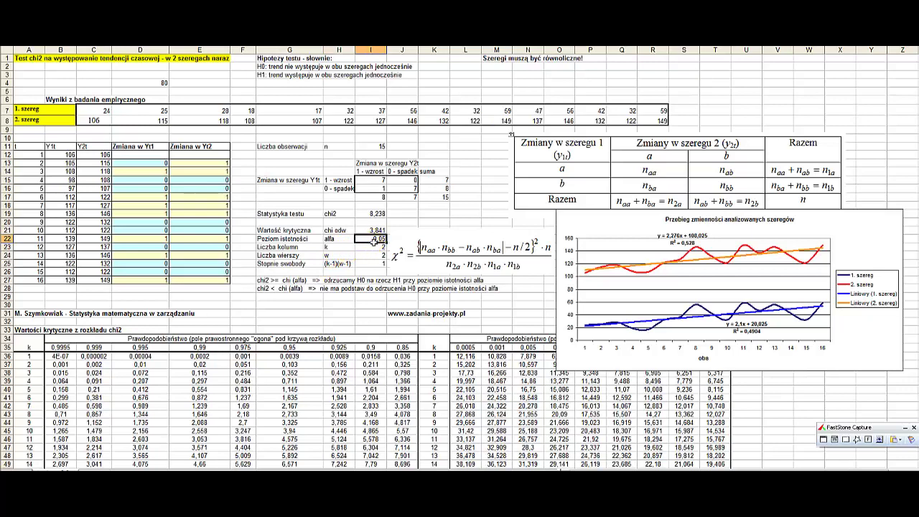
left_click(374, 248)
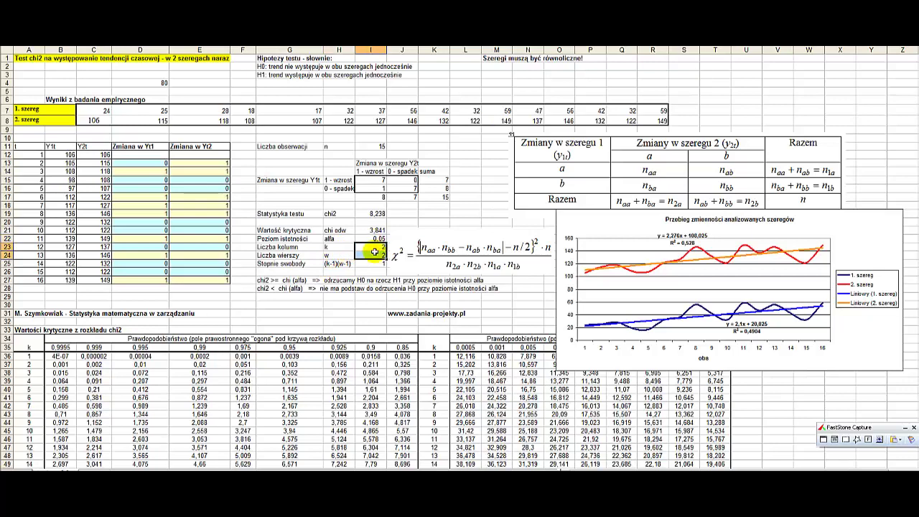
left_click_drag(374, 249, 374, 256)
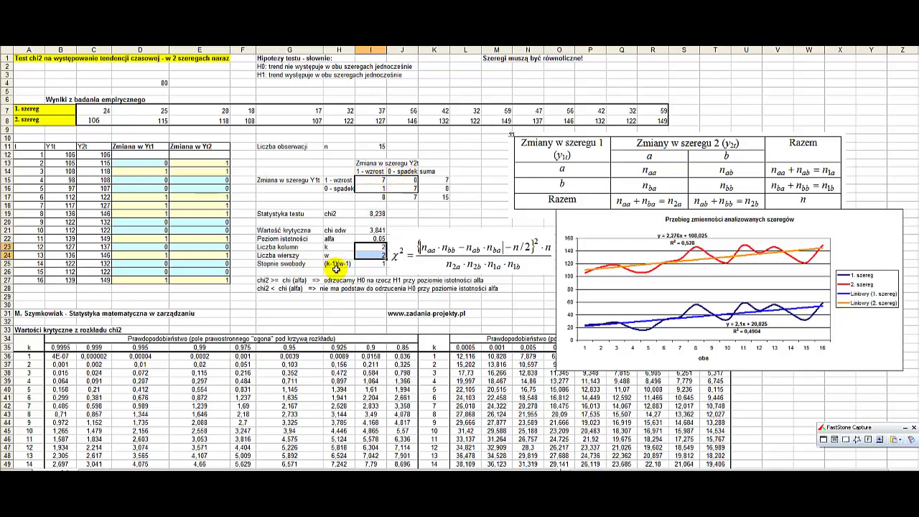
left_click(368, 247)
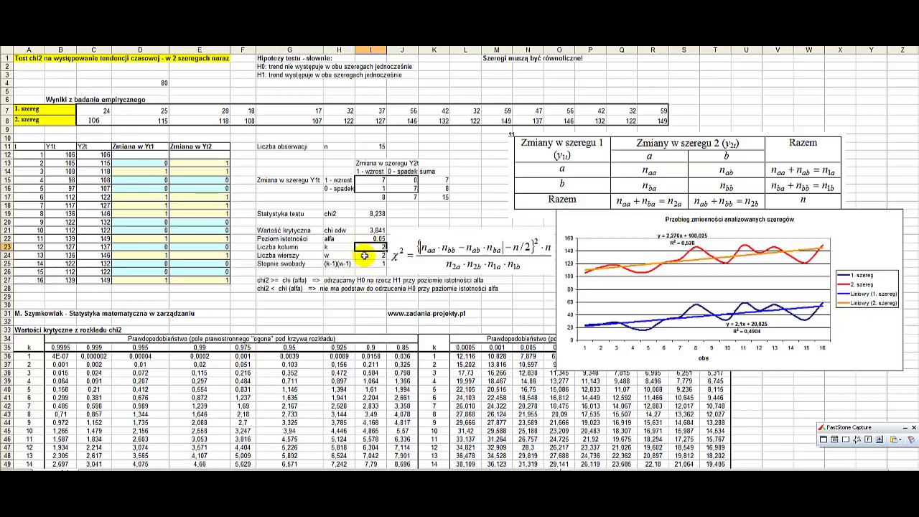
left_click(365, 255)
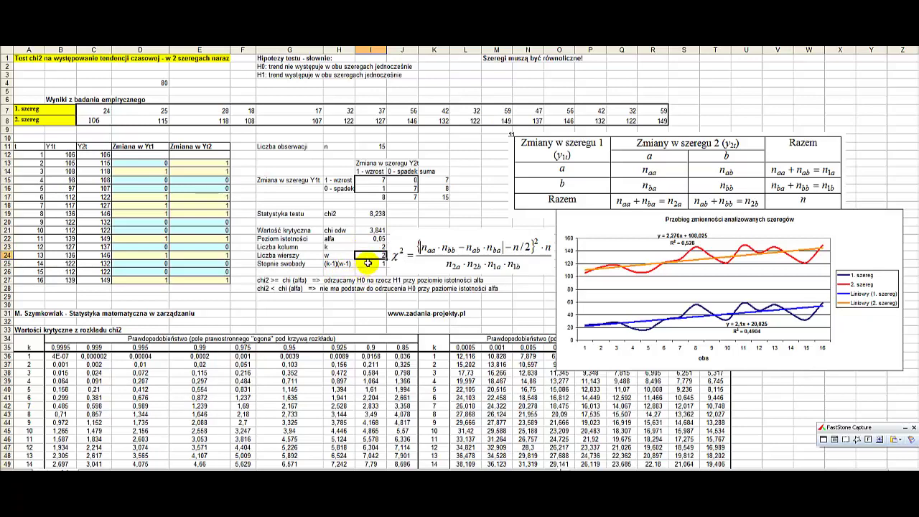
left_click(367, 263)
left_click(369, 238)
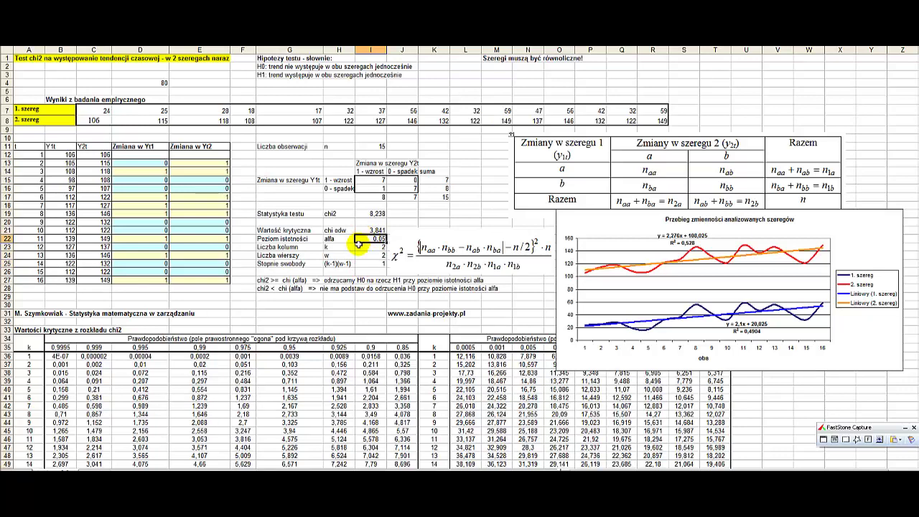
double_click(370, 230)
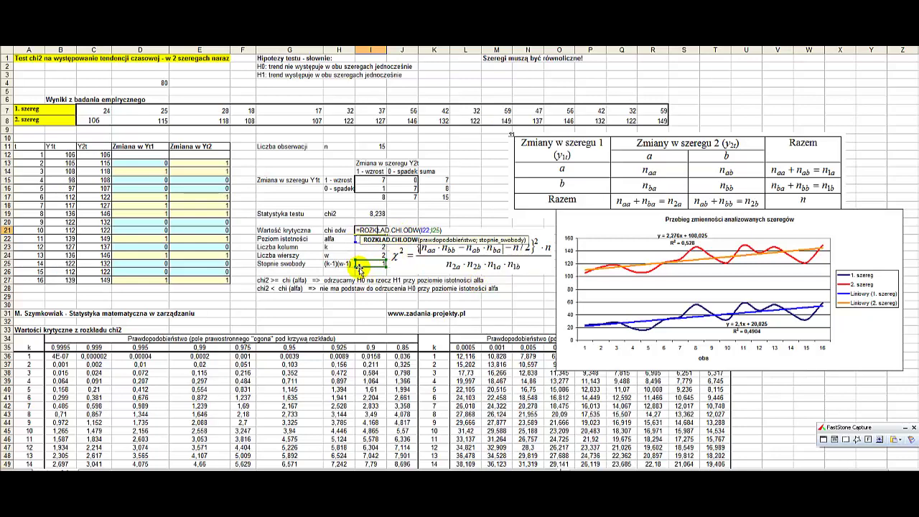
key("Return")
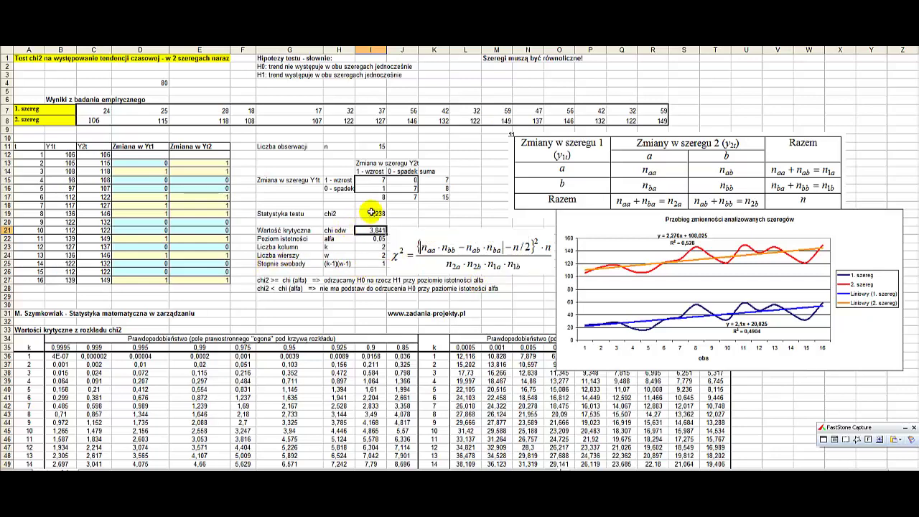
left_click(371, 211)
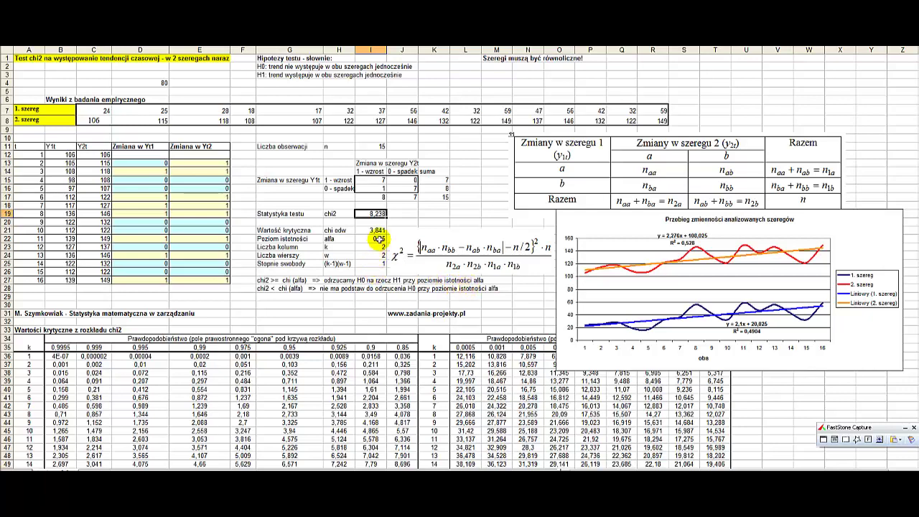
left_click(290, 67)
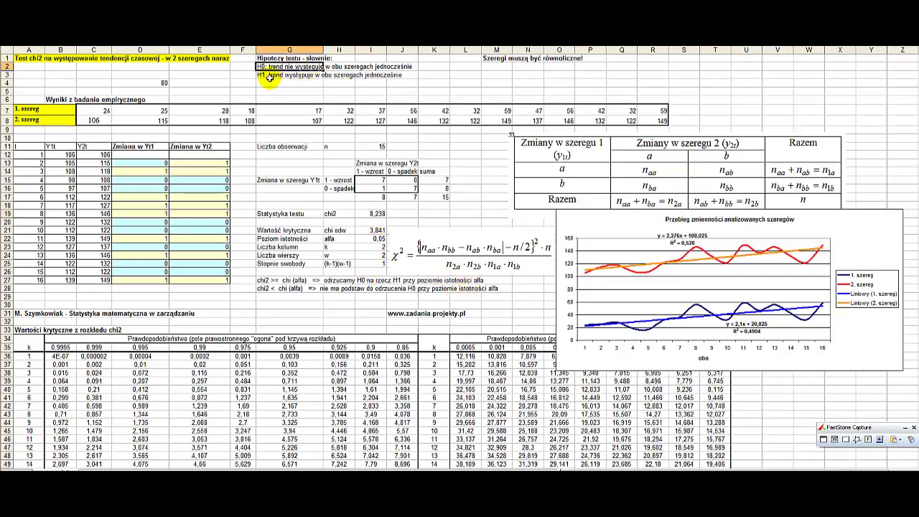
left_click(269, 77)
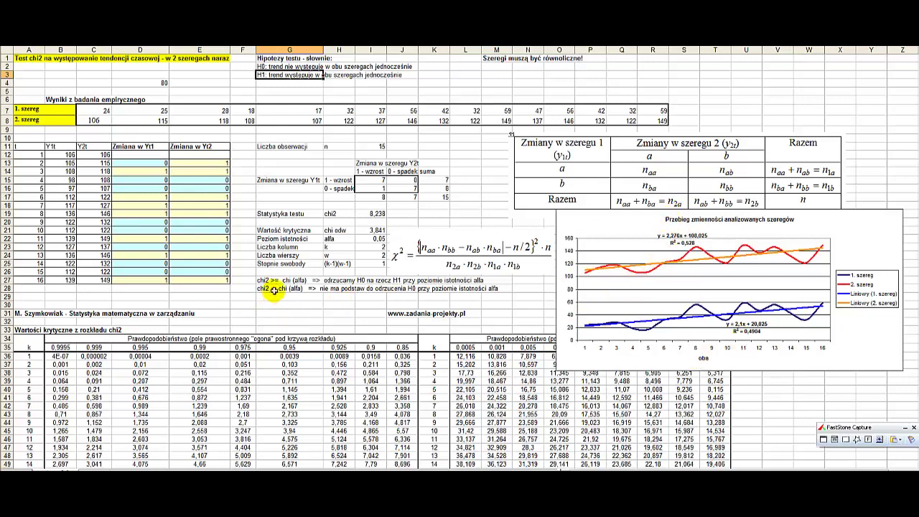
left_click(370, 214)
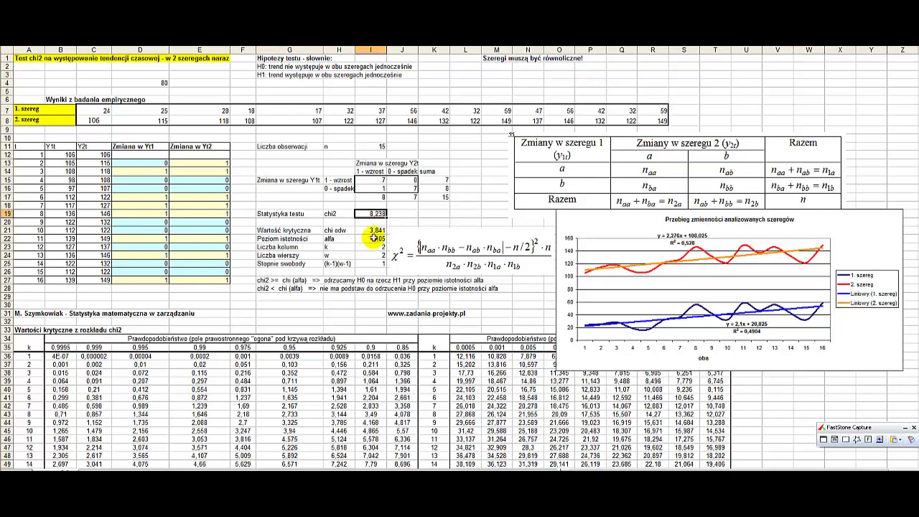
left_click(376, 230)
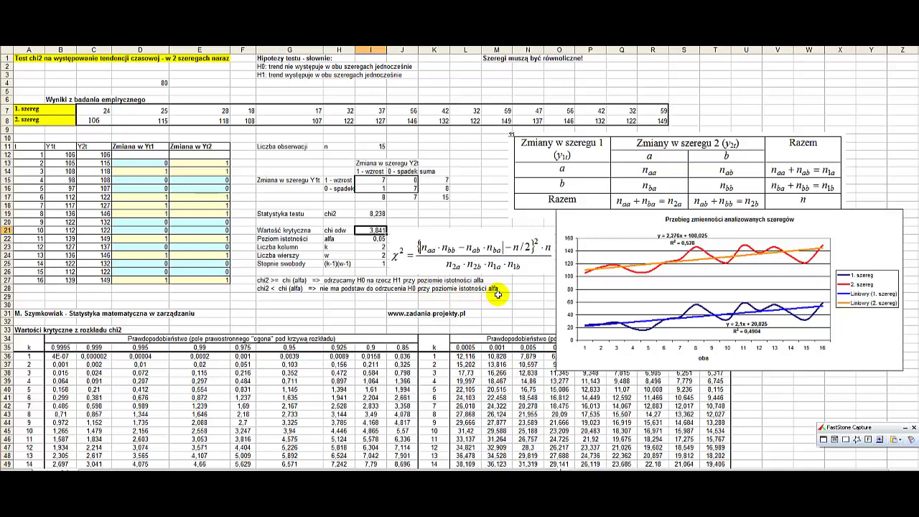
left_click(267, 65)
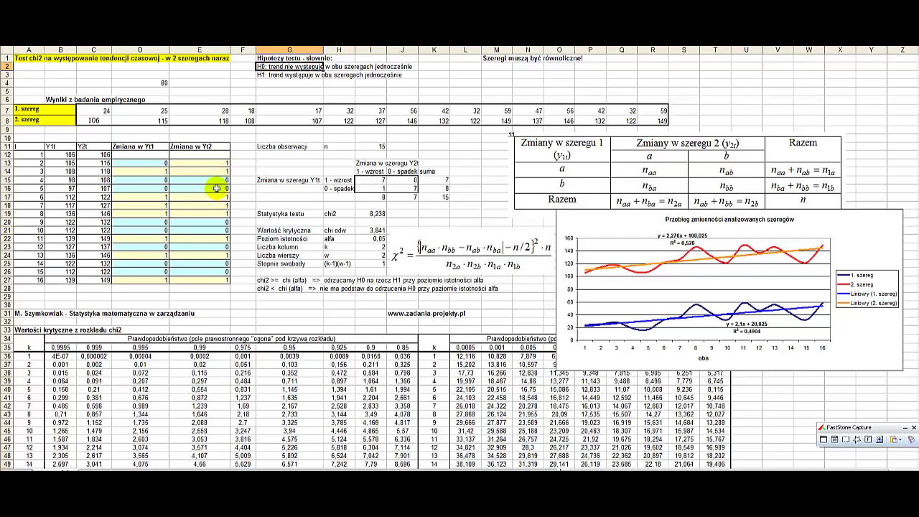
mouse_move(151, 155)
left_mouse_down()
mouse_move(154, 282)
mouse_move(200, 160)
left_mouse_up()
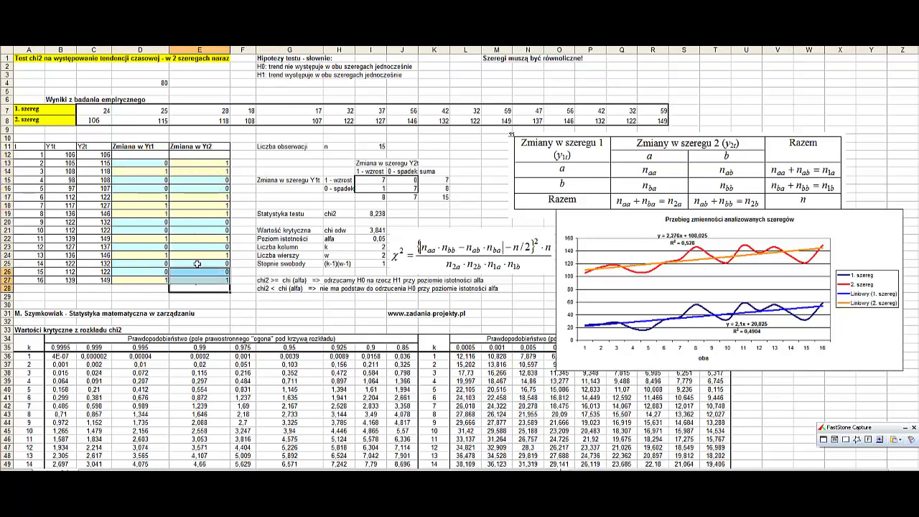